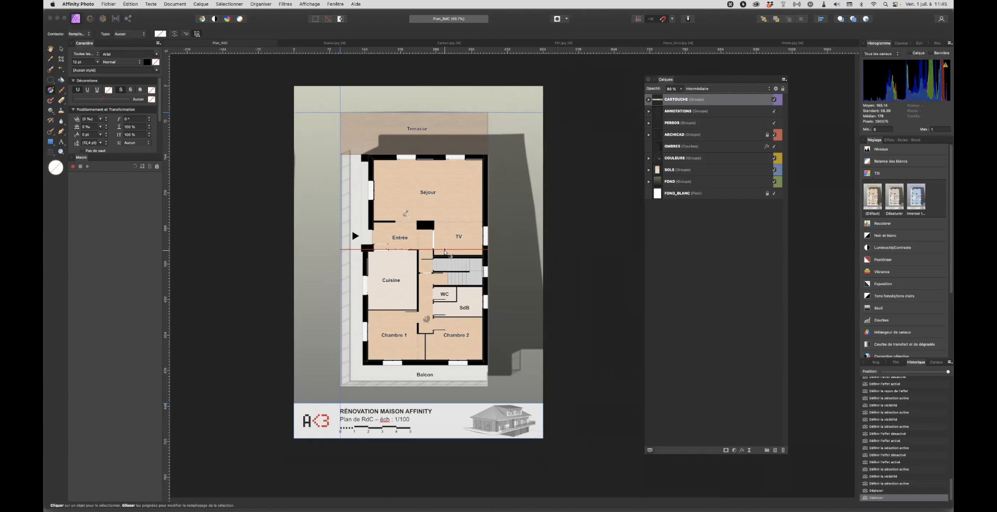
# Open both photos, Rialles_01.jpeg and Rialles_02.jpeg, from the Perspective folder.
pyautogui.press('super+o')
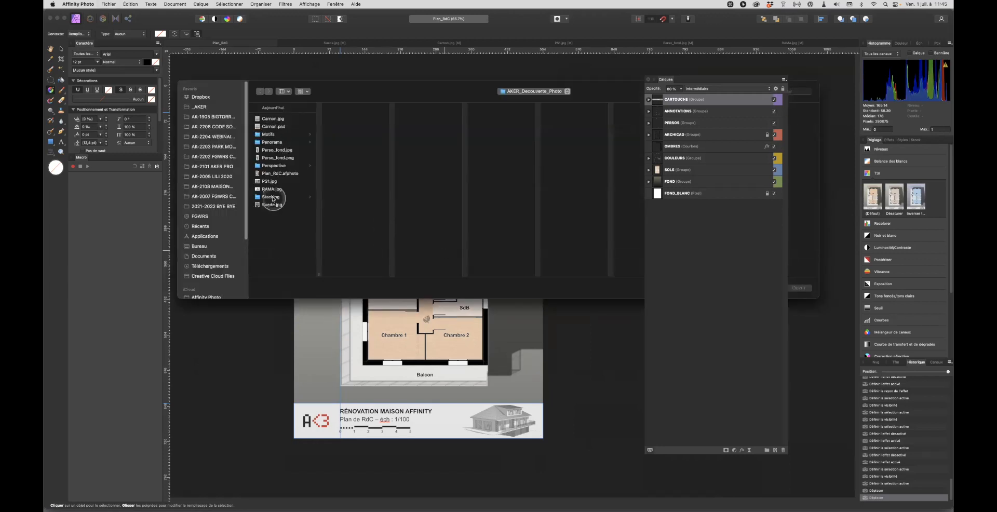
pyautogui.click(277, 166)
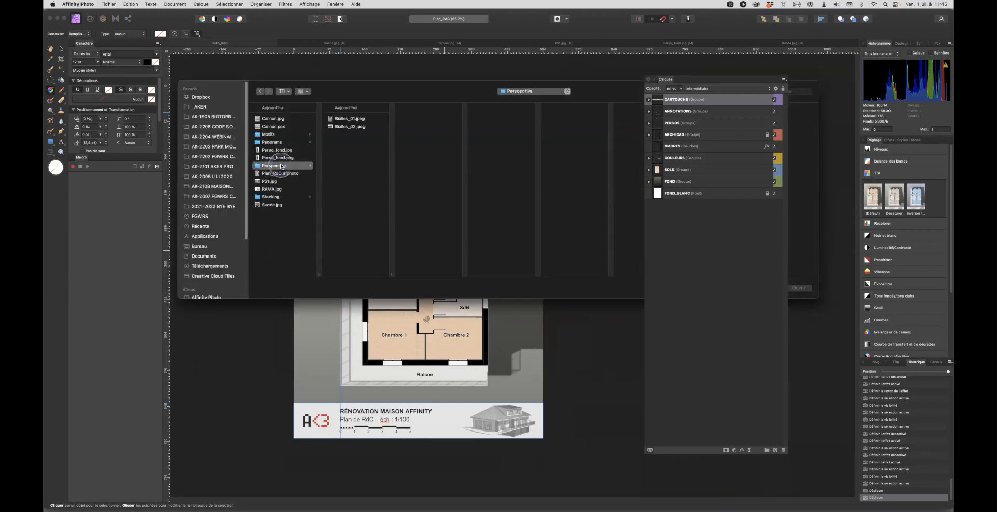
pyautogui.click(347, 118)
pyautogui.press('Down')
pyautogui.press('Up')
pyautogui.hotkey('shift', 'Down')
pyautogui.press('Return')
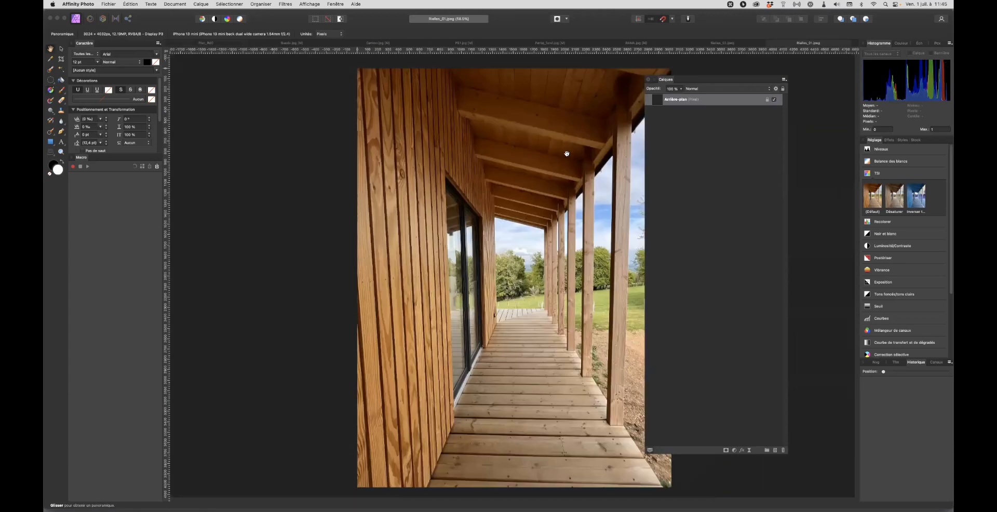
# View Rialles_02.jpeg, return to Rialles_01.jpeg, and move the floating layers panel clear of the photo.
pyautogui.click(723, 43)
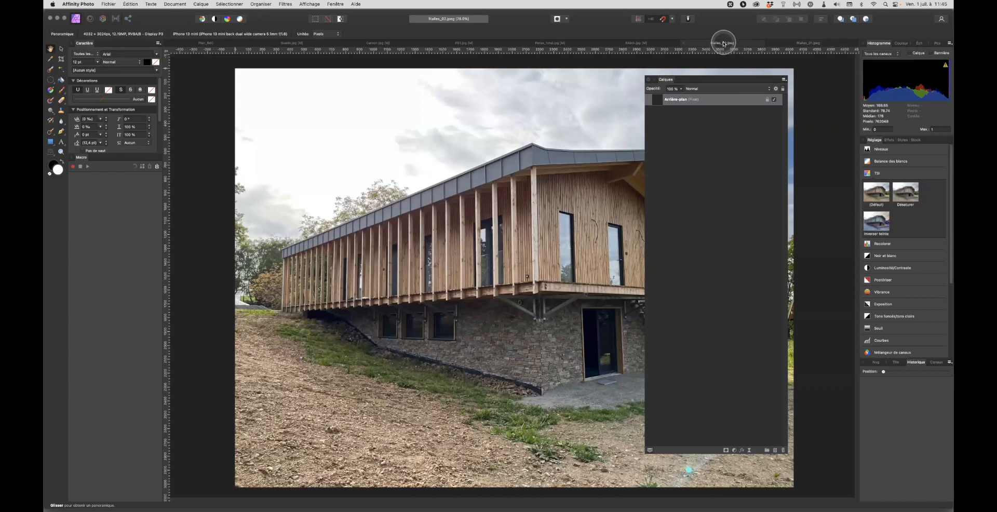
pyautogui.moveTo(682, 79); pyautogui.dragTo(814, 128)
pyautogui.click(823, 44)
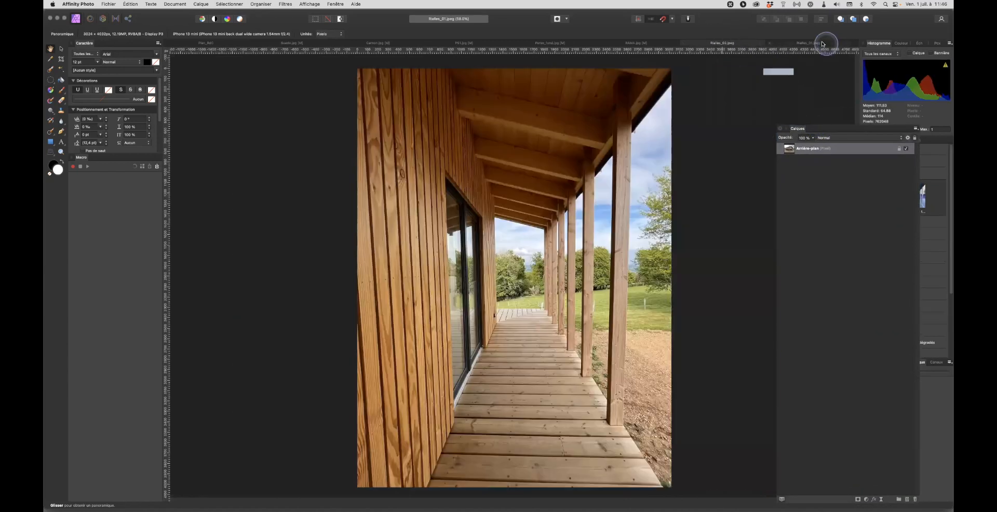
pyautogui.scroll(-3, 527, 194)
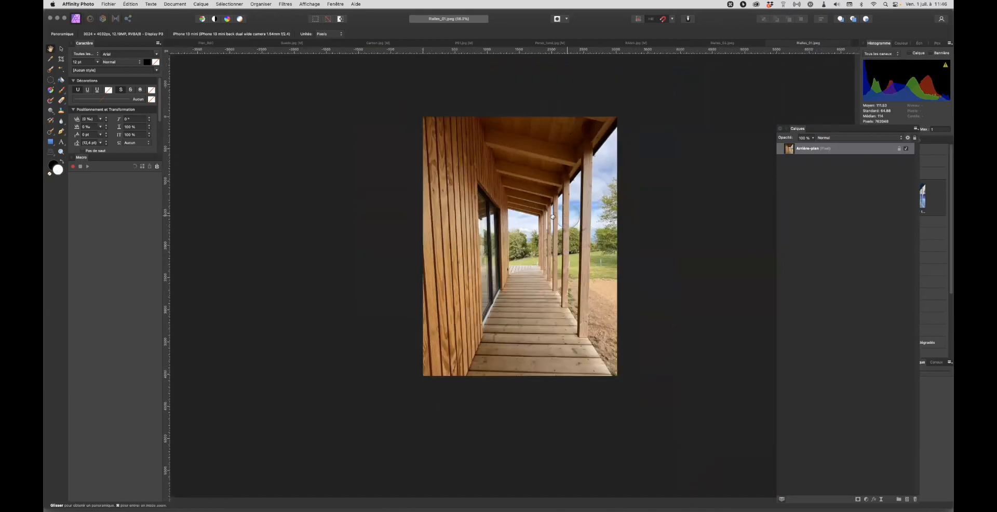
pyautogui.moveTo(565, 211); pyautogui.dragTo(479, 227)
pyautogui.click(289, 158)
pyautogui.click(677, 149)
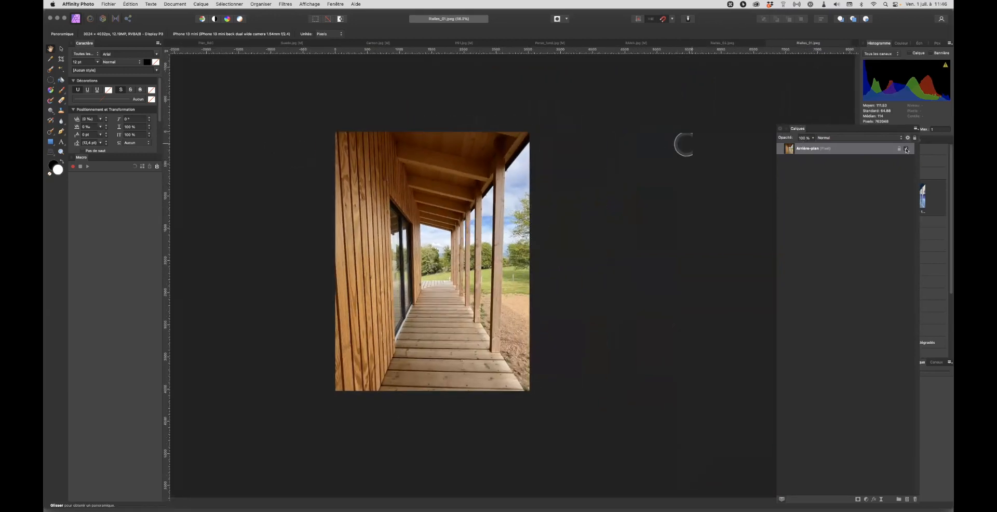
pyautogui.moveTo(856, 132); pyautogui.dragTo(764, 131)
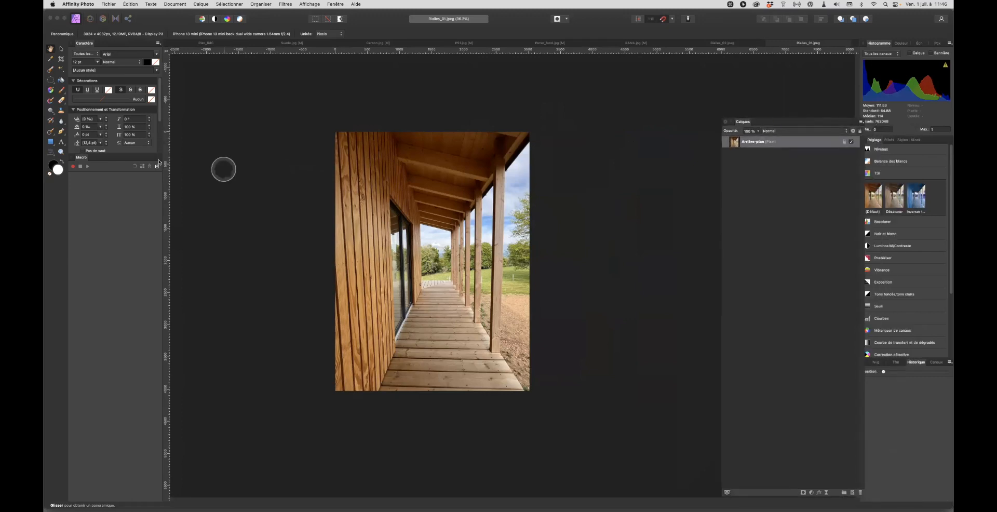
# Start the Perspective tool on the walkway photo, move its dialog beside the image, and display the grid.
pyautogui.click(51, 153)
pyautogui.moveTo(791, 431); pyautogui.dragTo(608, 178)
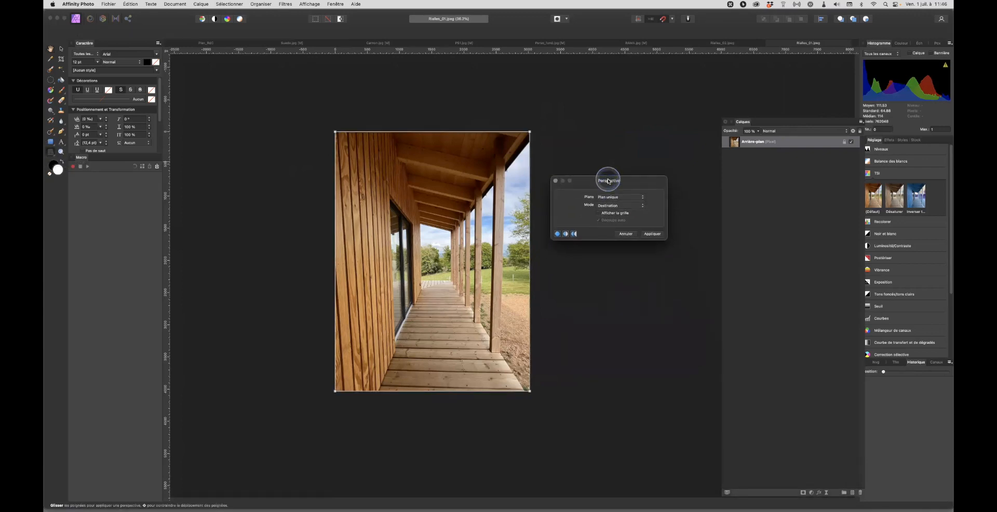
pyautogui.click(599, 213)
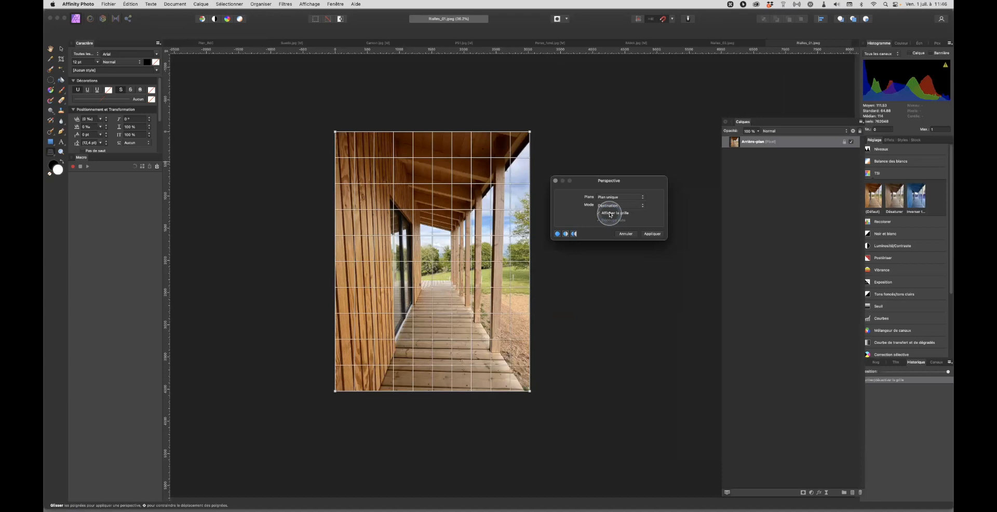
pyautogui.doubleClick(613, 216)
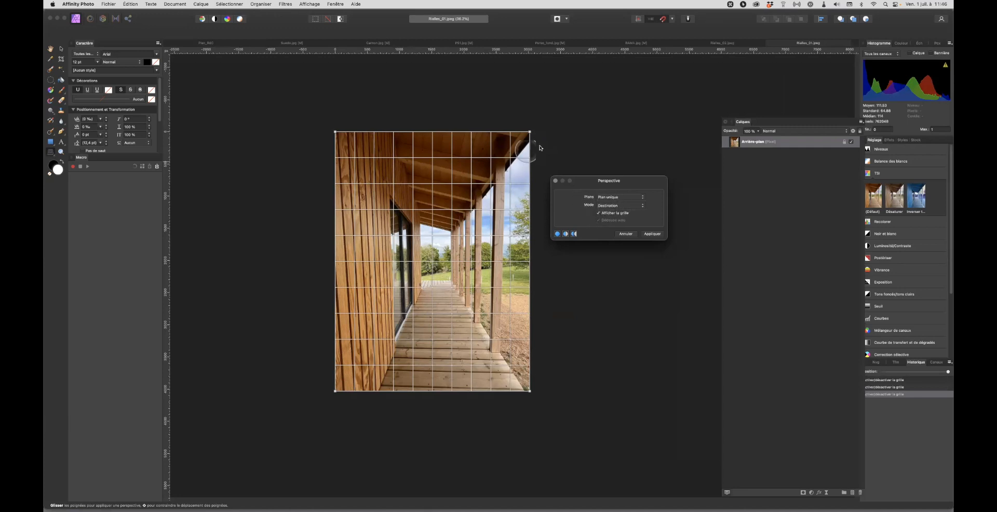
# Try distorting the photo by pulling its upper-right perspective corner inward, and put the corner back.
pyautogui.moveTo(530, 132); pyautogui.dragTo(486, 189)
pyautogui.moveTo(335, 133)
pyautogui.mouseDown()
pyautogui.moveTo(380, 194)
pyautogui.moveTo(385, 172)
pyautogui.moveTo(335, 134)
pyautogui.mouseUp()
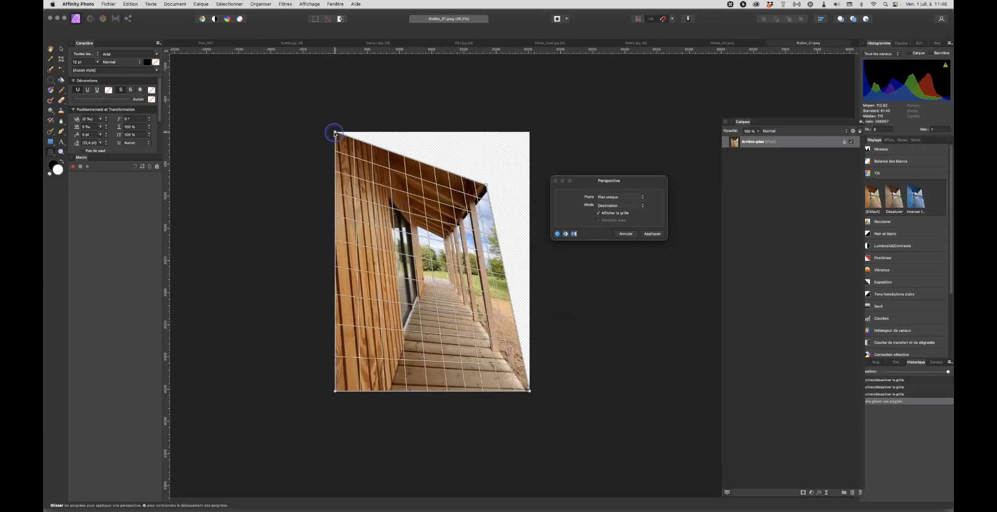
pyautogui.moveTo(487, 185); pyautogui.dragTo(530, 132)
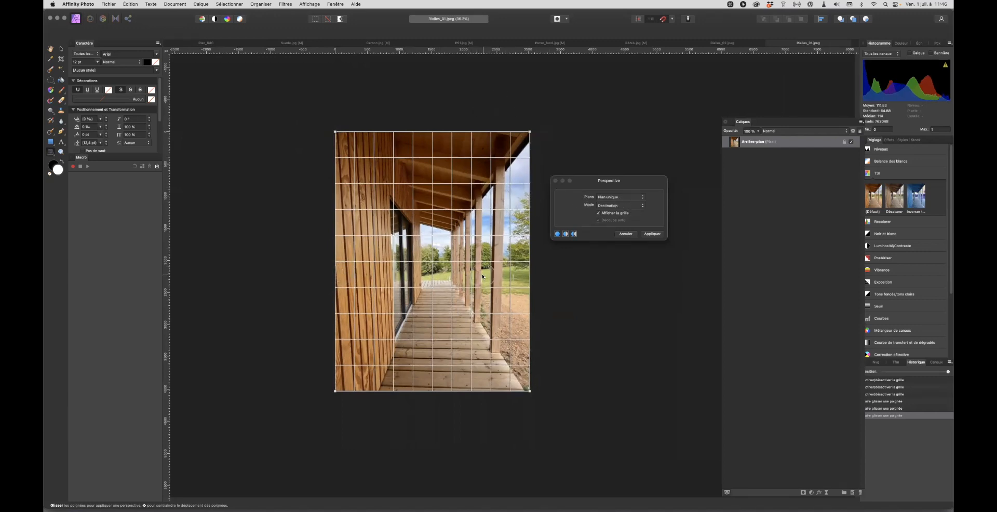
pyautogui.scroll(3, 483, 277)
pyautogui.scroll(-3, 485, 268)
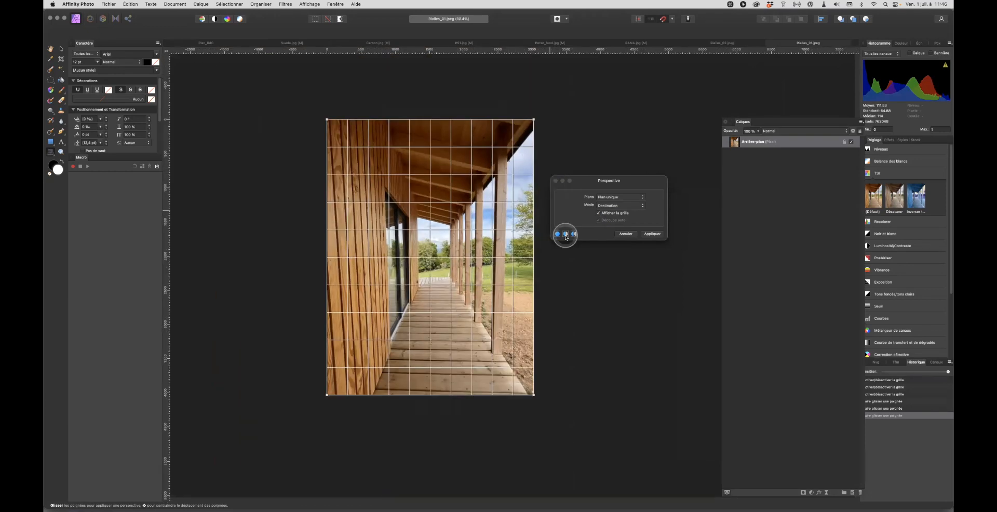
# Set the perspective mode to Source and bring the grid's upper corners inward, placing the upper-left one at the wall's end beyond the glass door.
pyautogui.click(615, 206)
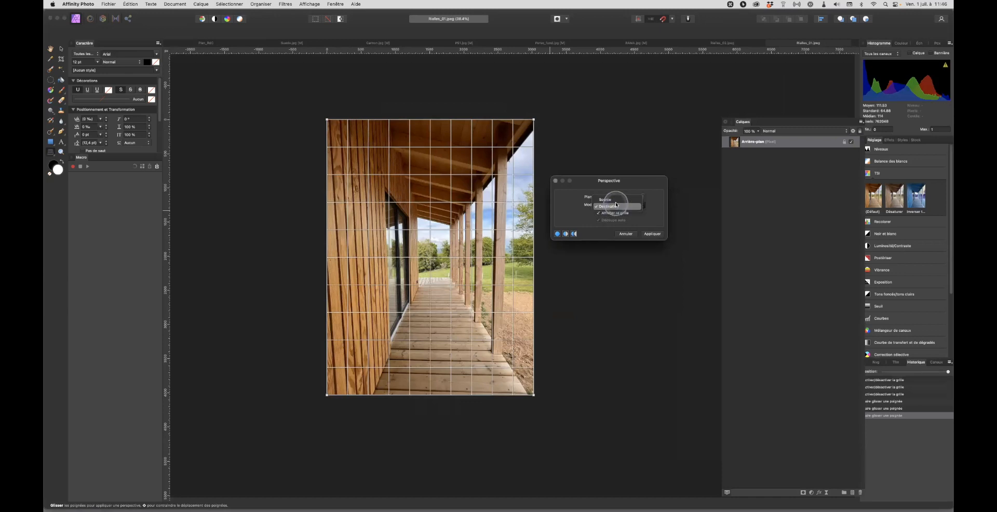
pyautogui.click(607, 200)
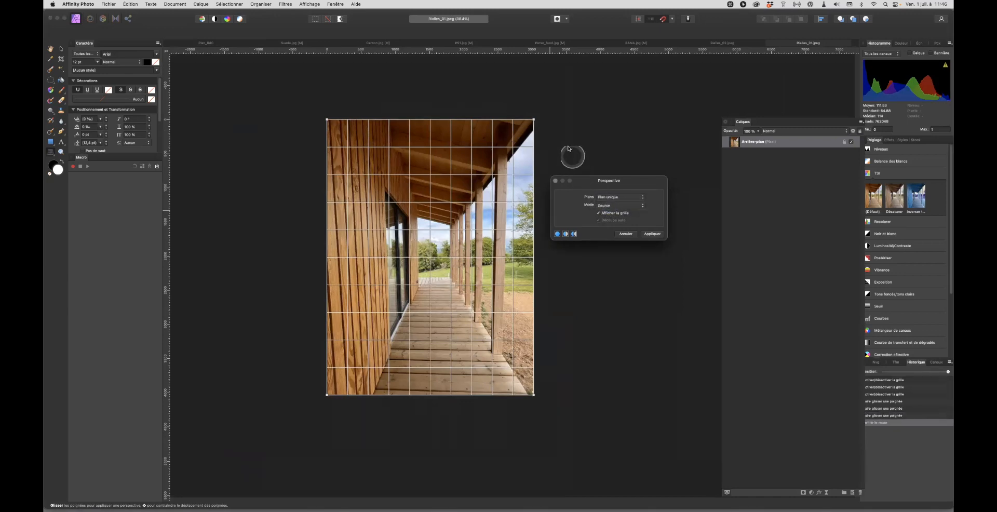
pyautogui.moveTo(535, 121); pyautogui.dragTo(497, 145)
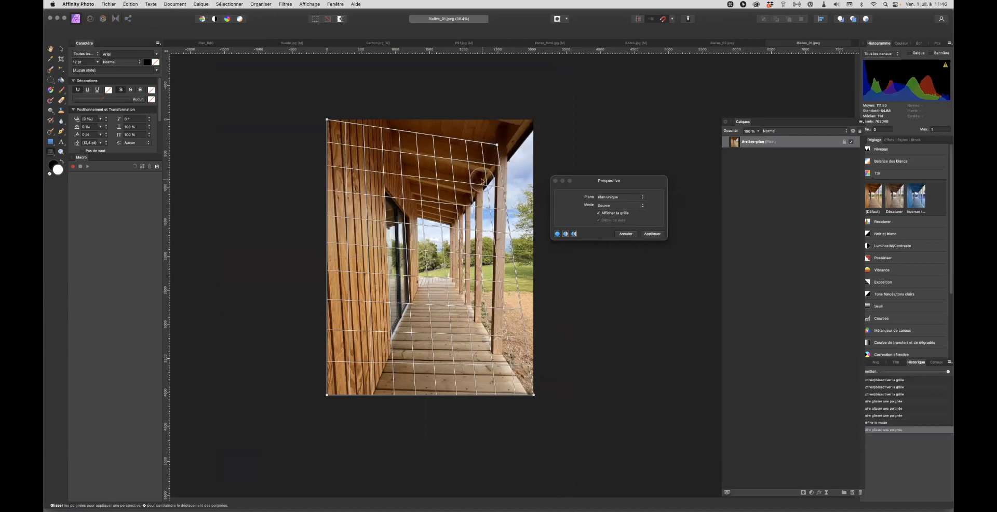
pyautogui.click(328, 120)
pyautogui.moveTo(327, 121); pyautogui.dragTo(421, 225)
pyautogui.scroll(5, 421, 226)
pyautogui.moveTo(364, 173); pyautogui.dragTo(375, 177)
pyautogui.moveTo(428, 356); pyautogui.dragTo(410, 182)
pyautogui.scroll(-3, 353, 342)
pyautogui.scroll(-2, 354, 341)
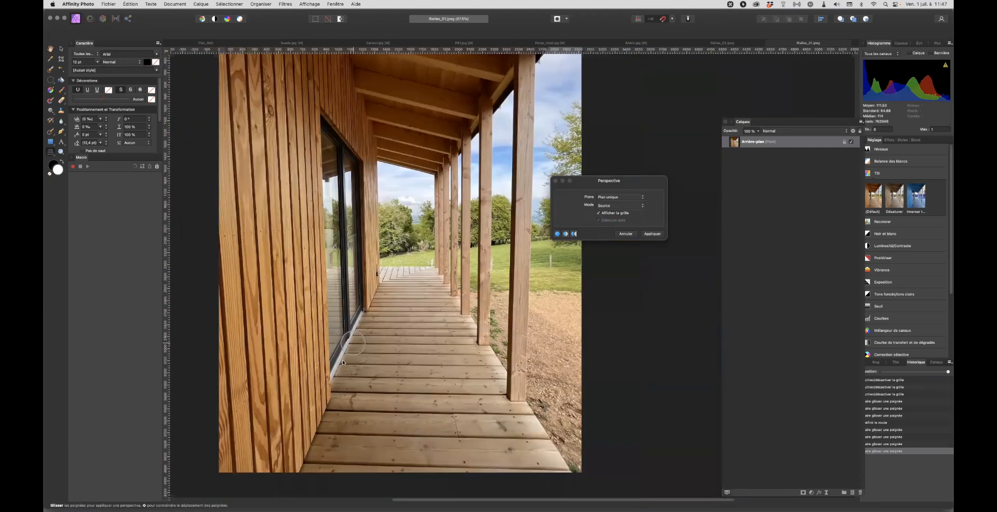
# Place the grid's lower-left corner on the deck at the foot of the wall beyond the glass door.
pyautogui.moveTo(283, 435); pyautogui.dragTo(368, 314)
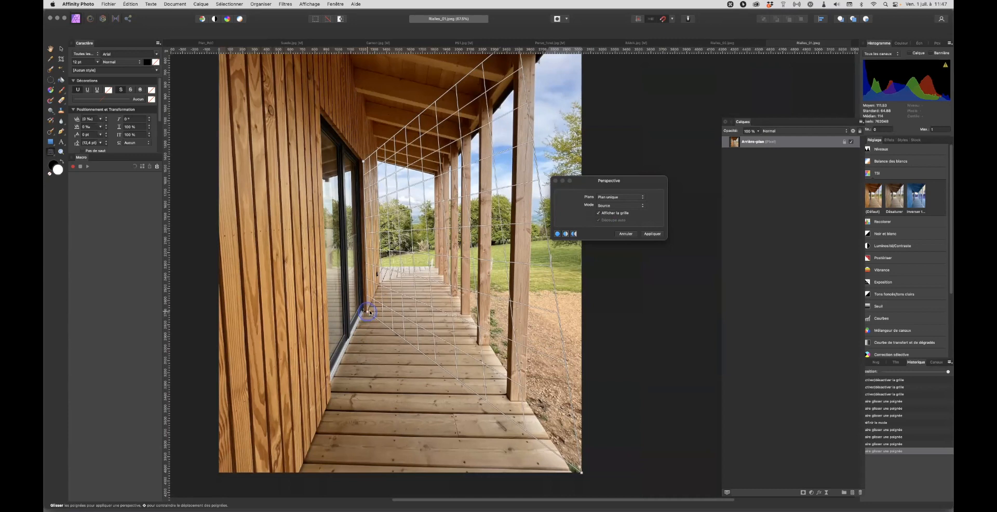
pyautogui.scroll(2, 425, 329)
pyautogui.scroll(-2, 595, 416)
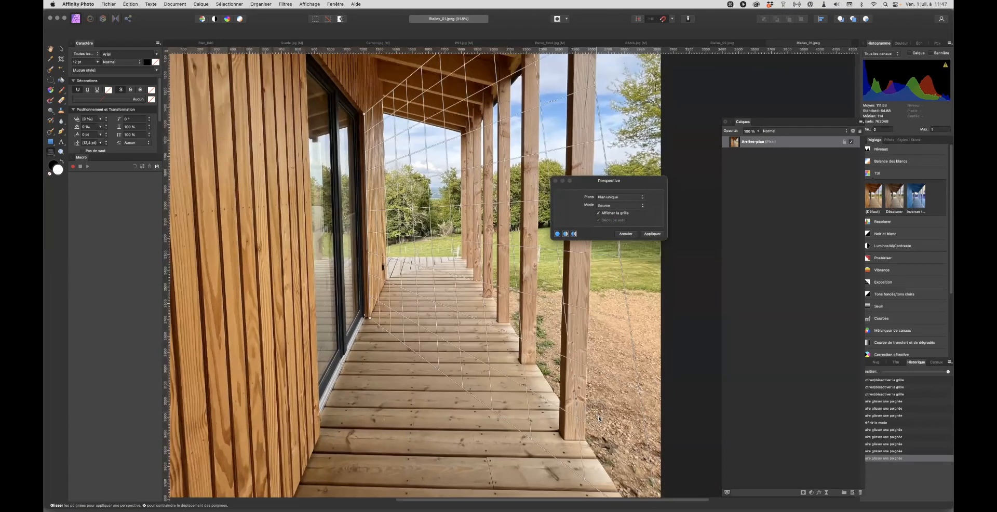
# Align the grid's lower-right corner with the foot of a wooden post and its upper-right corner with the same post higher up.
pyautogui.scroll(-2, 616, 457)
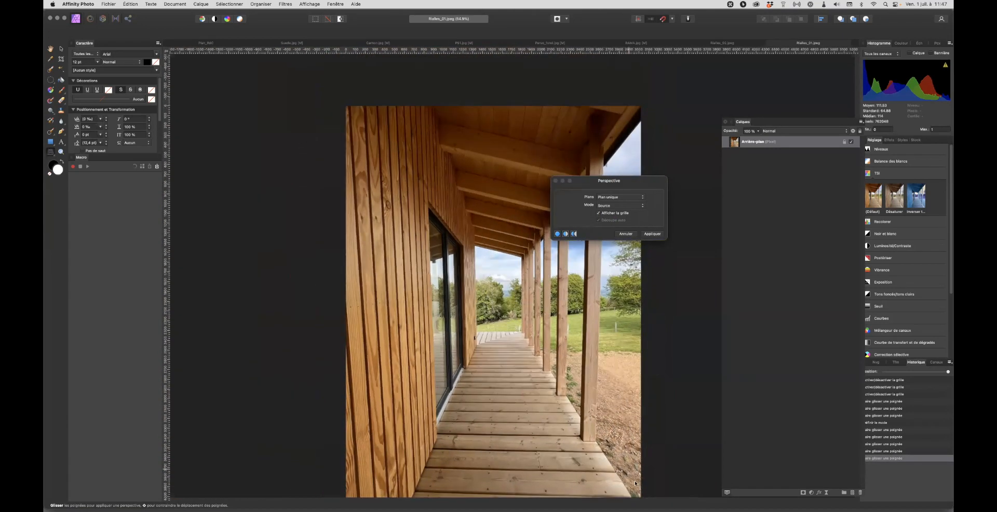
pyautogui.moveTo(628, 454); pyautogui.dragTo(576, 377)
pyautogui.moveTo(582, 411); pyautogui.dragTo(490, 289)
pyautogui.scroll(1, 497, 111)
pyautogui.moveTo(509, 102); pyautogui.dragTo(446, 209)
pyautogui.scroll(6, 441, 208)
pyautogui.scroll(-5, 446, 210)
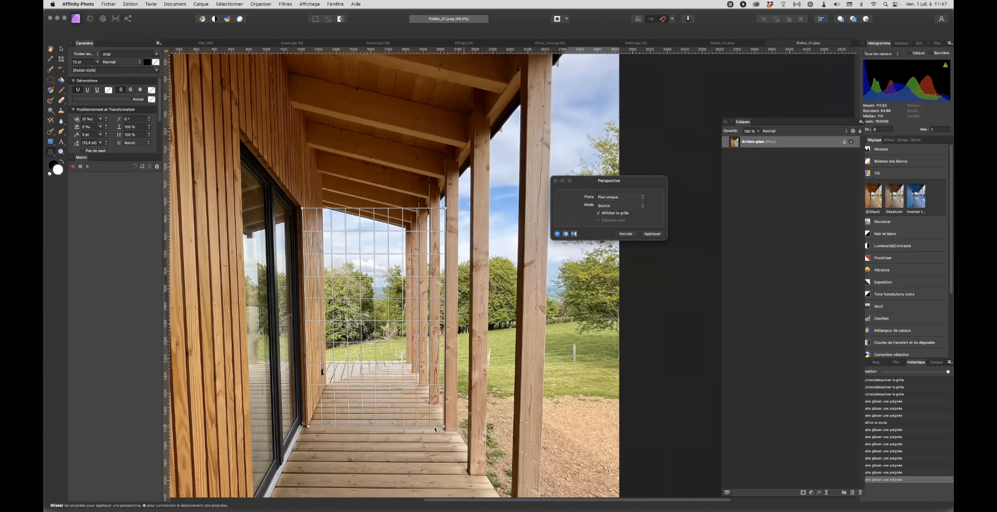
# Switch the perspective mode to Destination, adjust the grid's corners to straighten the verticals, and apply the correction.
pyautogui.click(610, 206)
pyautogui.click(609, 213)
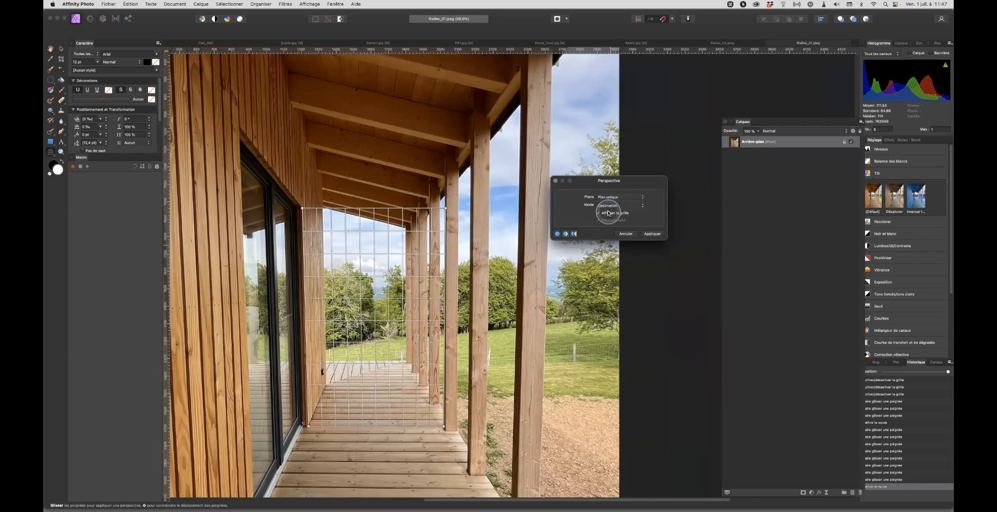
pyautogui.moveTo(446, 209)
pyautogui.mouseDown()
pyautogui.moveTo(483, 218)
pyautogui.moveTo(504, 209)
pyautogui.moveTo(449, 226)
pyautogui.moveTo(488, 224)
pyautogui.moveTo(449, 234)
pyautogui.moveTo(460, 237)
pyautogui.moveTo(436, 213)
pyautogui.mouseUp()
pyautogui.scroll(-2, 452, 255)
pyautogui.scroll(-2, 452, 254)
pyautogui.scroll(3, 477, 253)
pyautogui.scroll(-5, 437, 244)
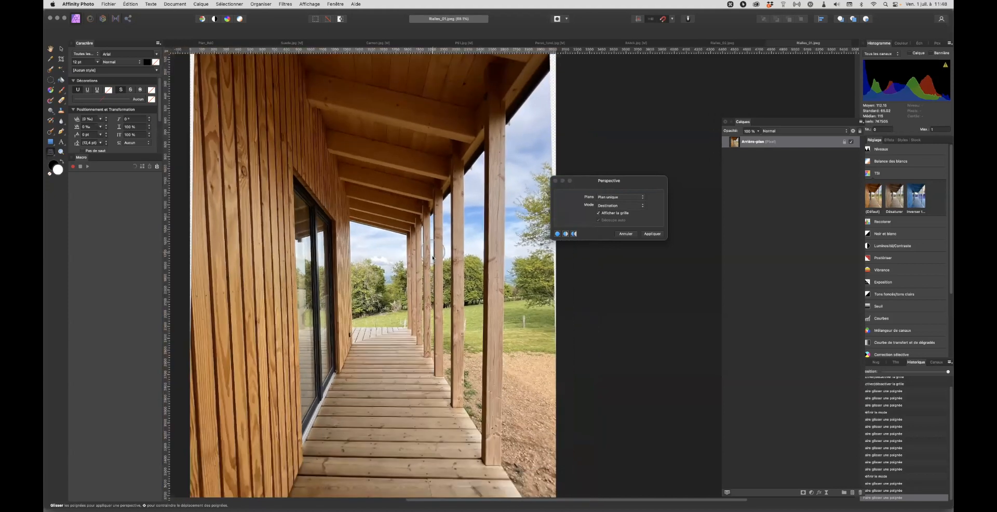
pyautogui.click(643, 232)
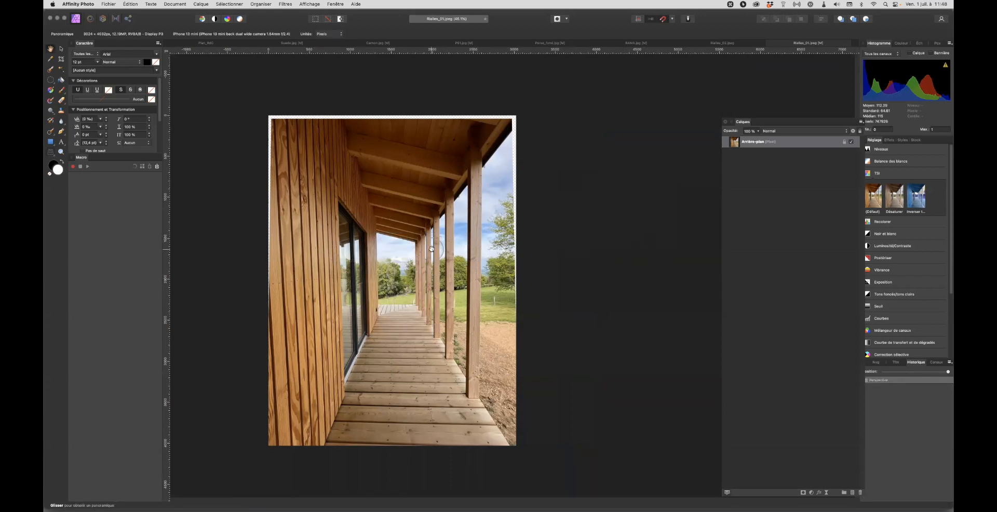
# Compare the photo before and after the perspective correction by undoing and redoing it.
pyautogui.scroll(4, 432, 249)
pyautogui.scroll(-2, 448, 240)
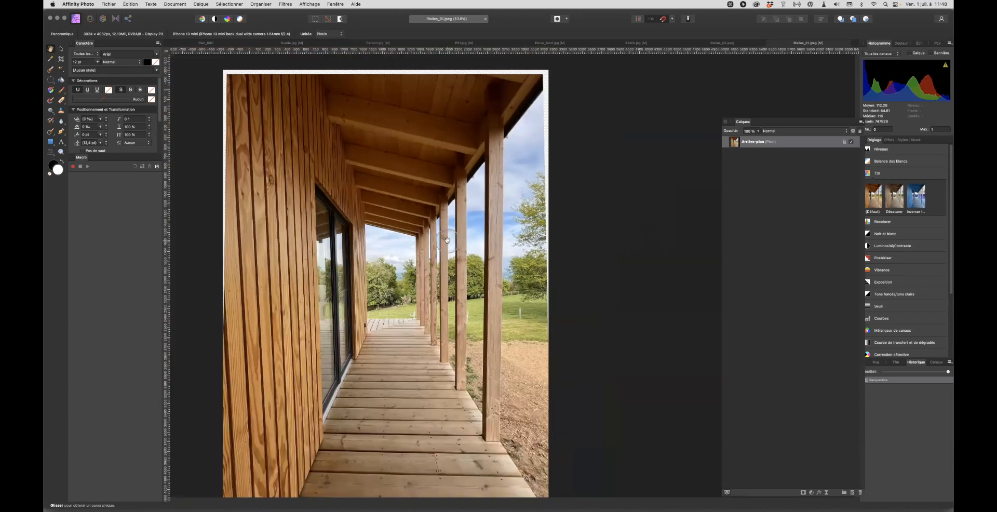
pyautogui.scroll(-1, 447, 240)
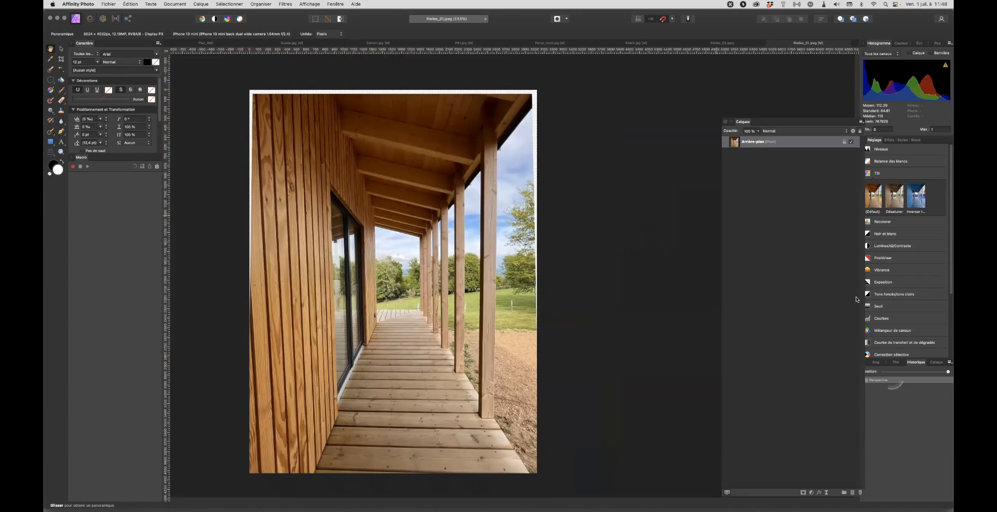
pyautogui.press('super+z')
pyautogui.press('super+shift+z')
pyautogui.press('super+z')
pyautogui.press('super+shift+z')
pyautogui.press('super+z')
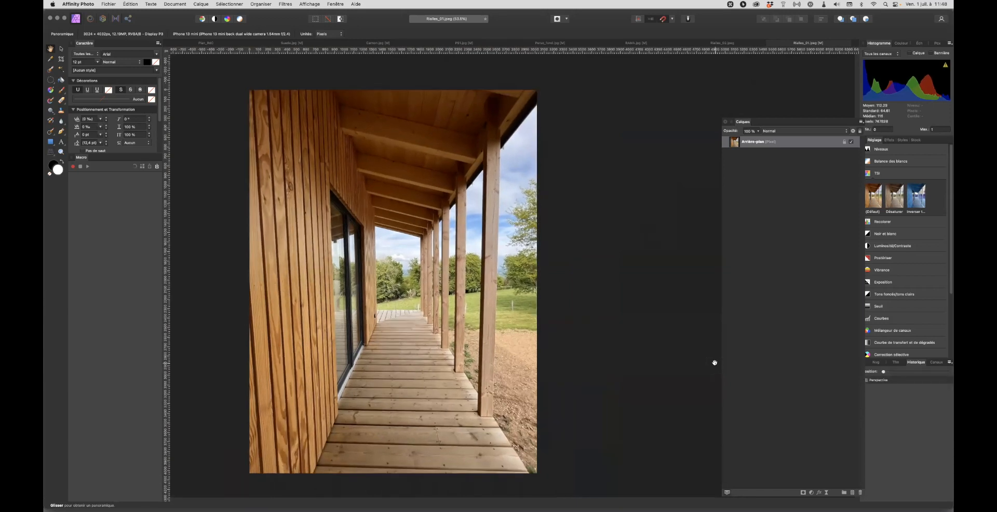
pyautogui.press('super+shift+z')
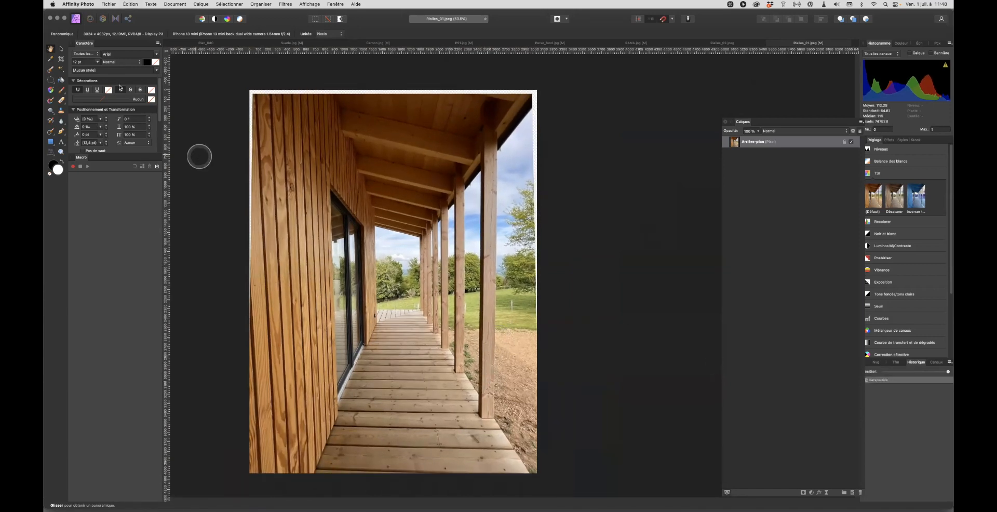
# Crop the photo without ratio constraint to 2874 × 3903 px, cutting off the empty borders left by the correction.
pyautogui.click(61, 58)
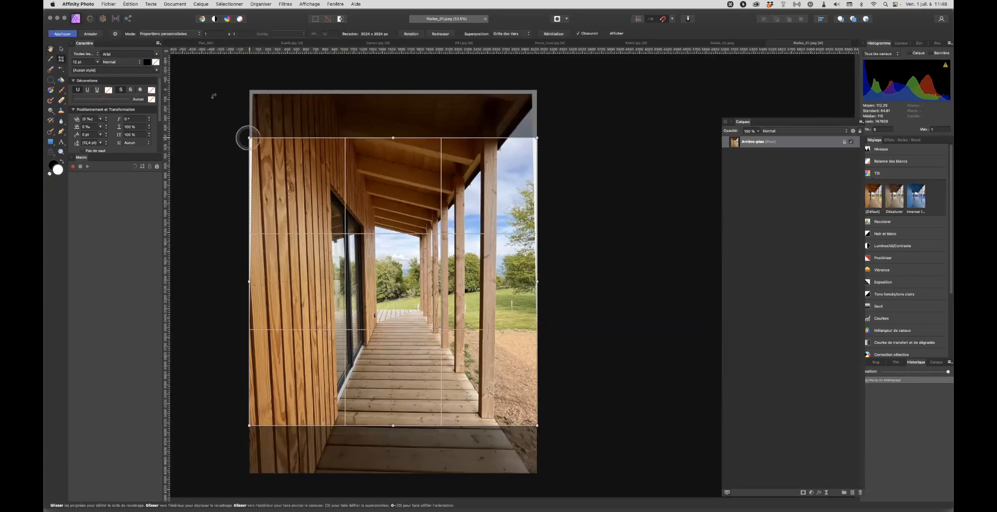
pyautogui.click(150, 34)
pyautogui.click(155, 16)
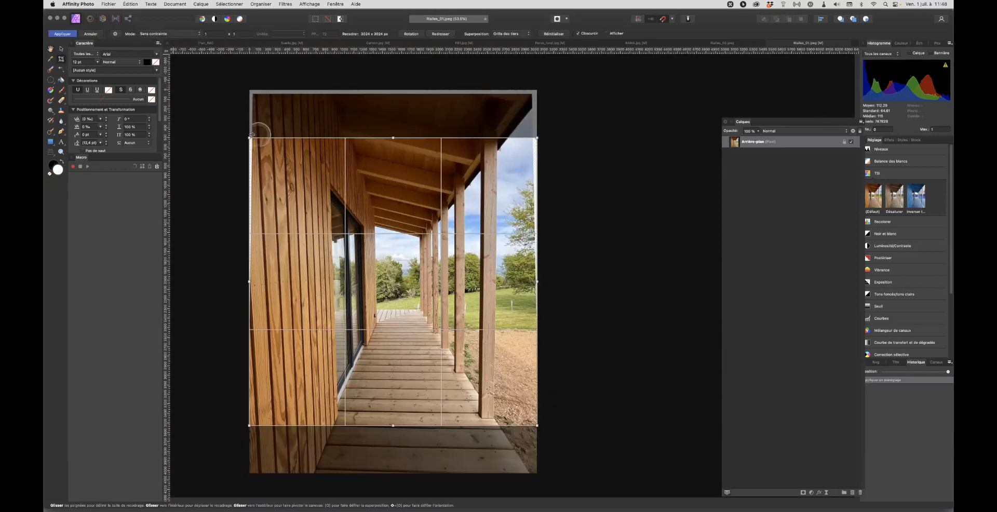
pyautogui.moveTo(250, 138); pyautogui.dragTo(257, 98)
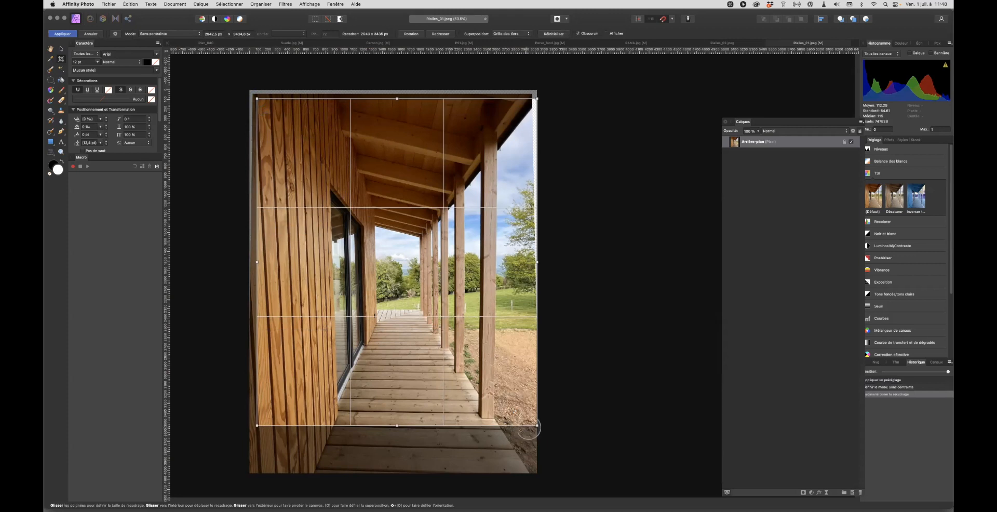
pyautogui.moveTo(537, 425); pyautogui.dragTo(531, 470)
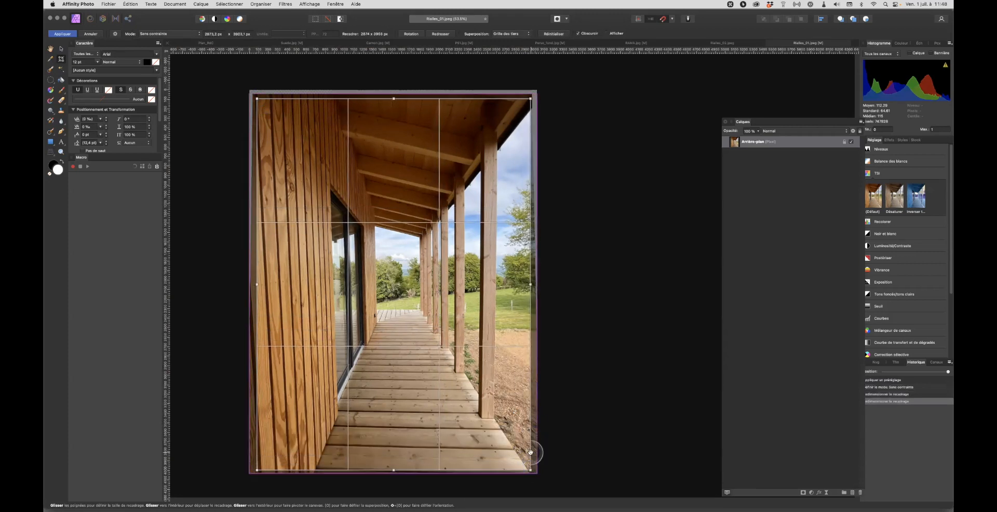
pyautogui.press('Return')
pyautogui.moveTo(508, 397); pyautogui.dragTo(385, 319)
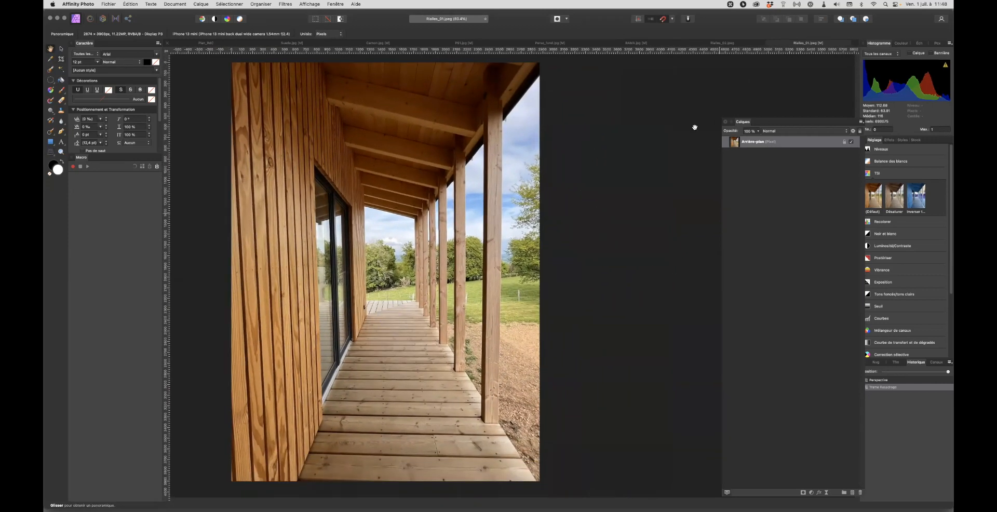
# In Rialles_02.jpeg, start the Perspective tool with dual planes and show its grid.
pyautogui.click(719, 43)
pyautogui.scroll(2, 551, 214)
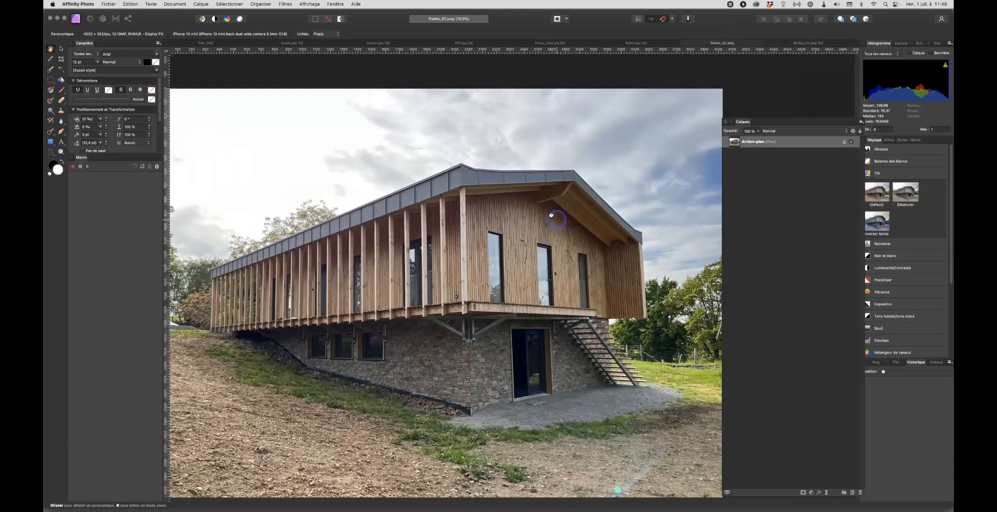
pyautogui.moveTo(551, 215); pyautogui.dragTo(526, 198)
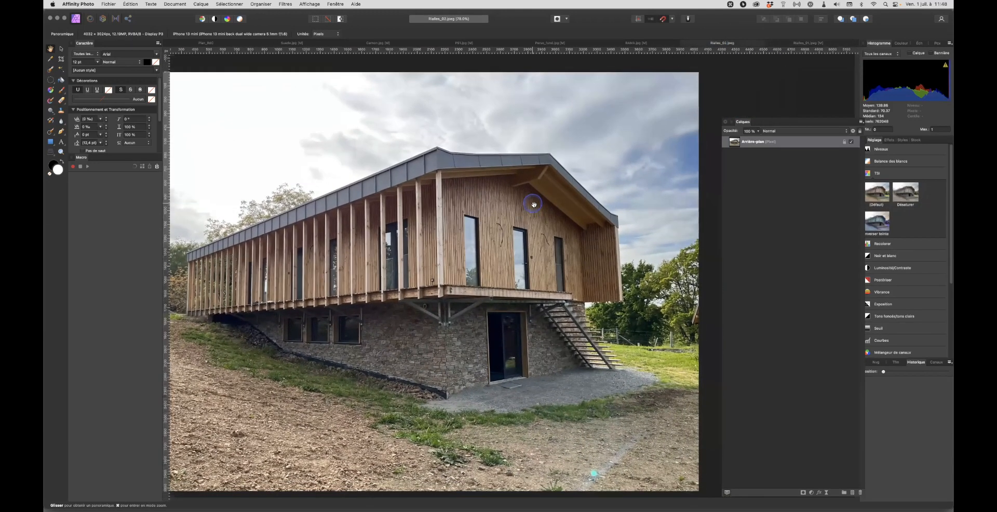
pyautogui.click(50, 154)
pyautogui.moveTo(803, 438); pyautogui.dragTo(328, 175)
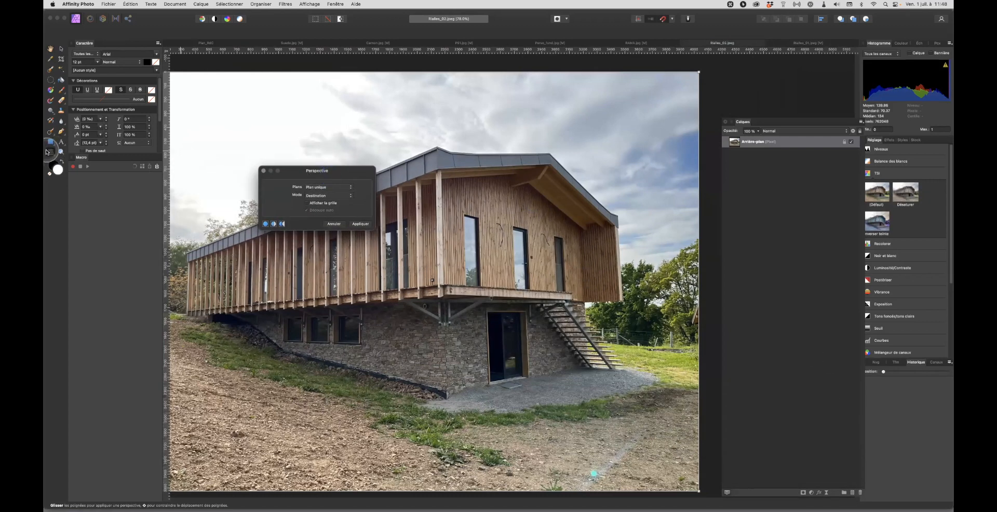
pyautogui.click(337, 188)
pyautogui.click(333, 198)
pyautogui.click(319, 203)
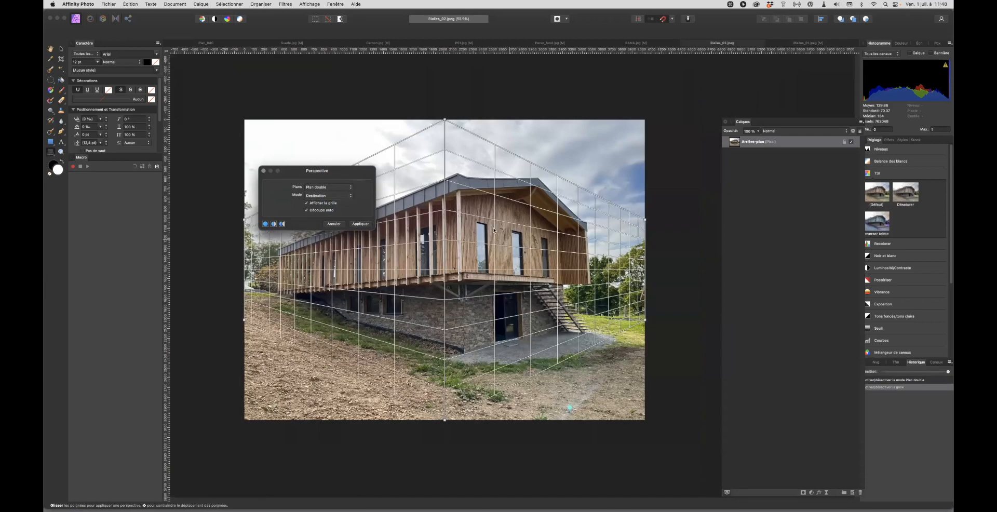
pyautogui.moveTo(445, 121)
pyautogui.mouseDown()
pyautogui.moveTo(452, 156)
pyautogui.moveTo(445, 104)
pyautogui.moveTo(456, 183)
pyautogui.moveTo(450, 104)
pyautogui.moveTo(445, 120)
pyautogui.mouseUp()
pyautogui.moveTo(645, 220); pyautogui.dragTo(628, 232)
pyautogui.press('super+z')
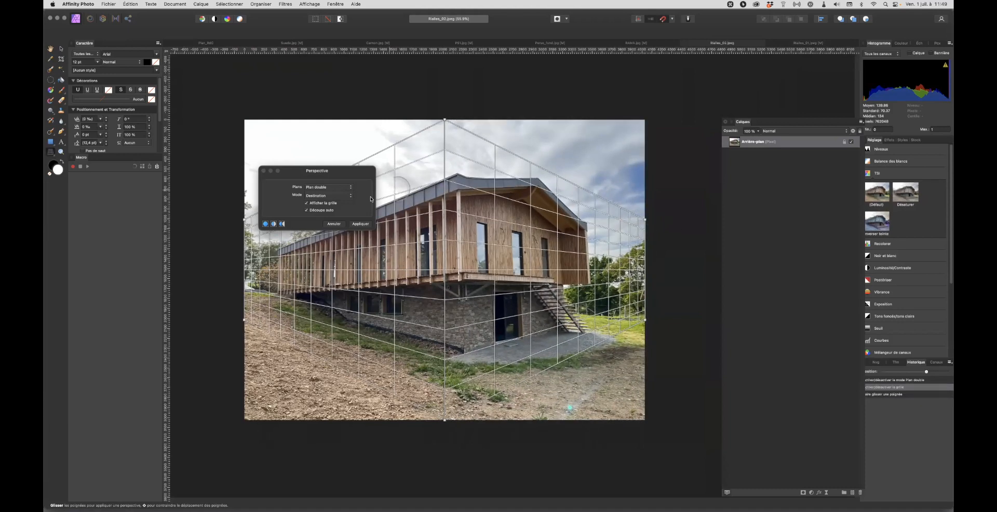
# Switch the perspective mode to Source and align the grid's central edge with the building's front corner, from roof peak to wooden floor edge.
pyautogui.click(326, 195)
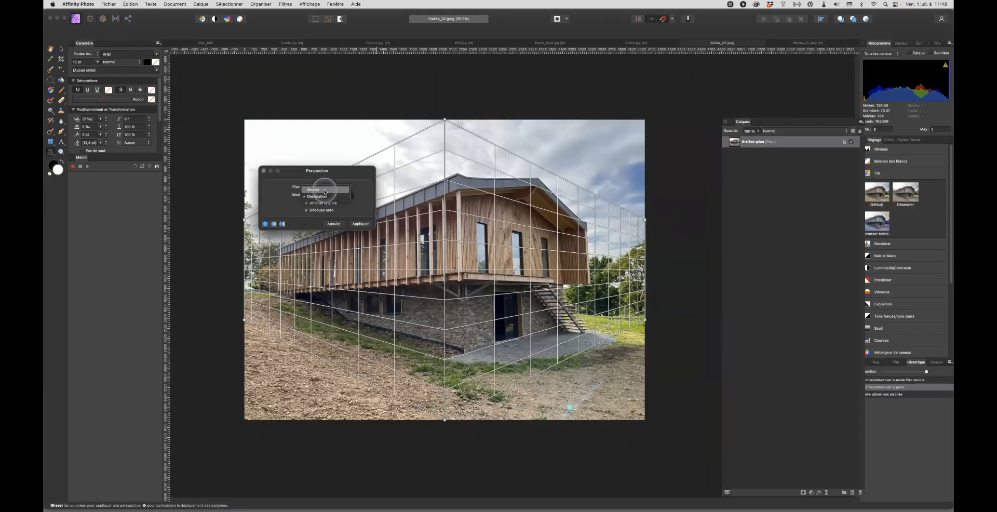
pyautogui.click(325, 190)
pyautogui.scroll(4, 405, 177)
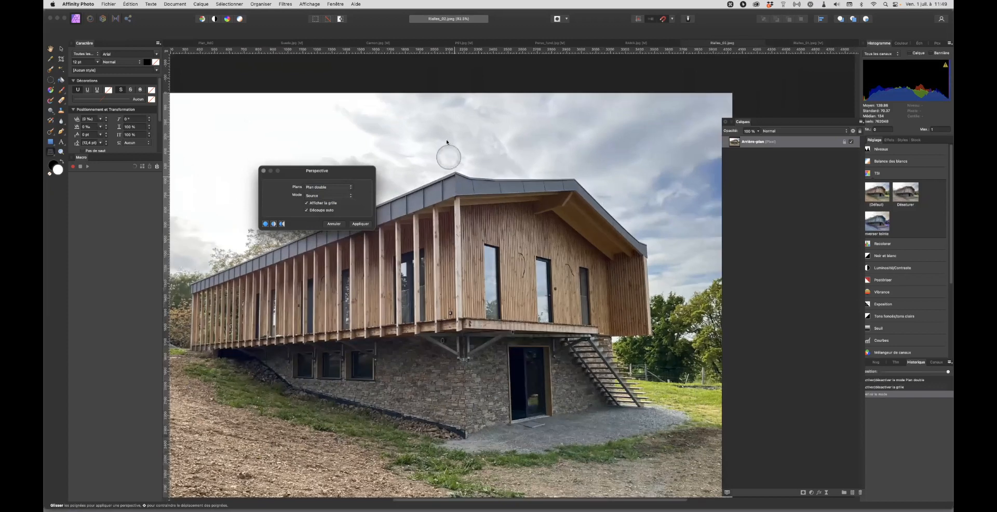
pyautogui.moveTo(437, 94); pyautogui.dragTo(455, 173)
pyautogui.scroll(-3, 464, 204)
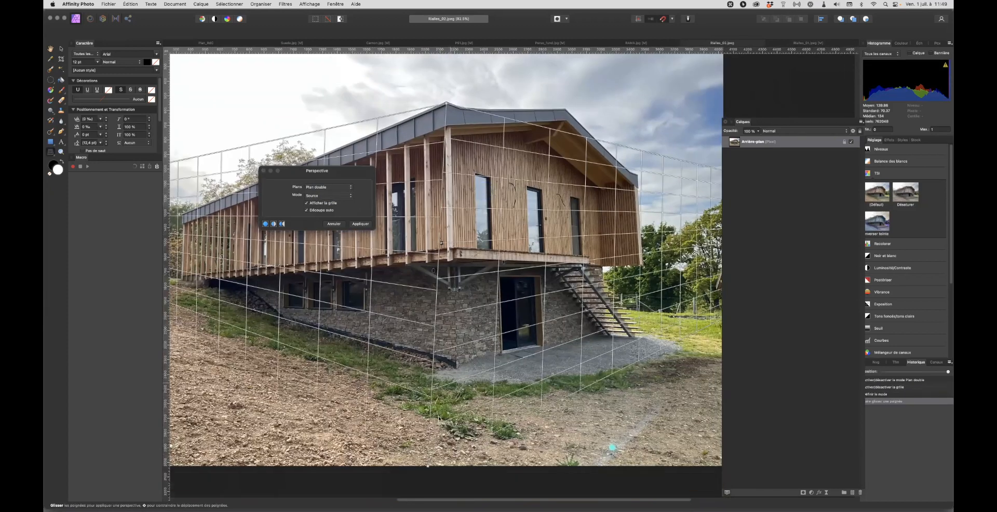
pyautogui.moveTo(428, 466); pyautogui.dragTo(449, 263)
# Align the grid's outer right and left corners with the far ends of the two wooden facades.
pyautogui.moveTo(706, 307); pyautogui.dragTo(550, 271)
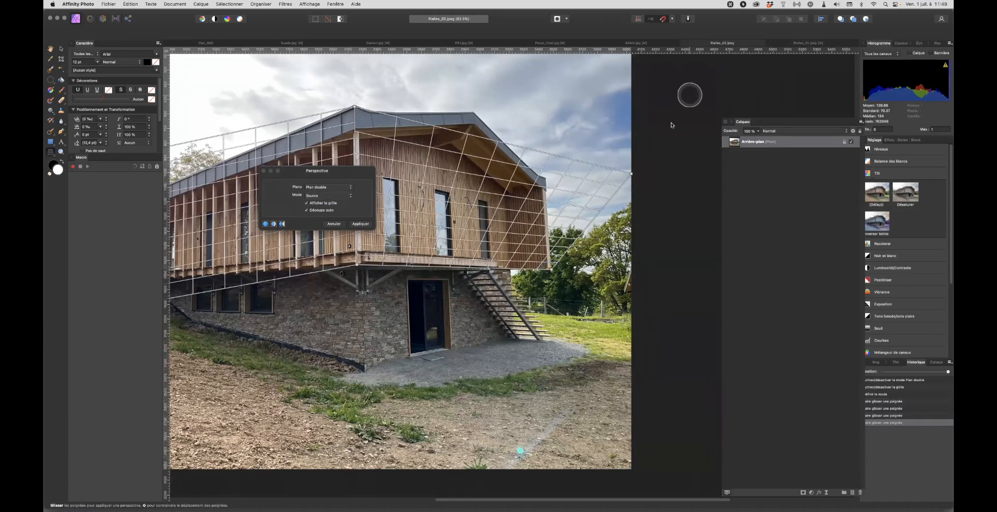
pyautogui.moveTo(634, 176); pyautogui.dragTo(546, 179)
pyautogui.hscroll(-10, 510, 172)
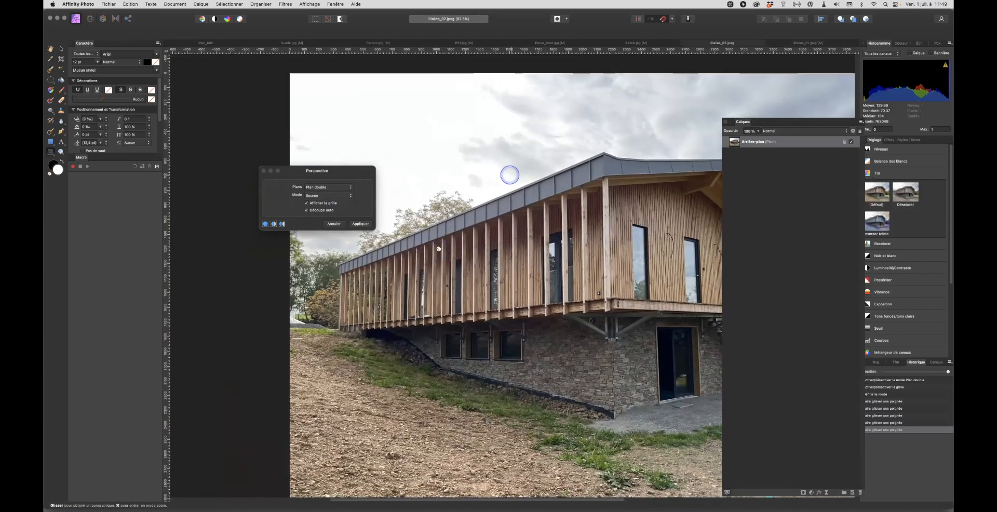
pyautogui.moveTo(290, 369); pyautogui.dragTo(358, 310)
pyautogui.scroll(5, 359, 310)
pyautogui.hscroll(2, 358, 310)
pyautogui.moveTo(249, 311); pyautogui.dragTo(305, 356)
# Switch the perspective mode to Destination and adjust the grid's handles to straighten the building's verticals.
pyautogui.press('space')
pyautogui.moveTo(520, 240); pyautogui.dragTo(343, 212)
pyautogui.scroll(-3, 343, 212)
pyautogui.hscroll(1, 344, 212)
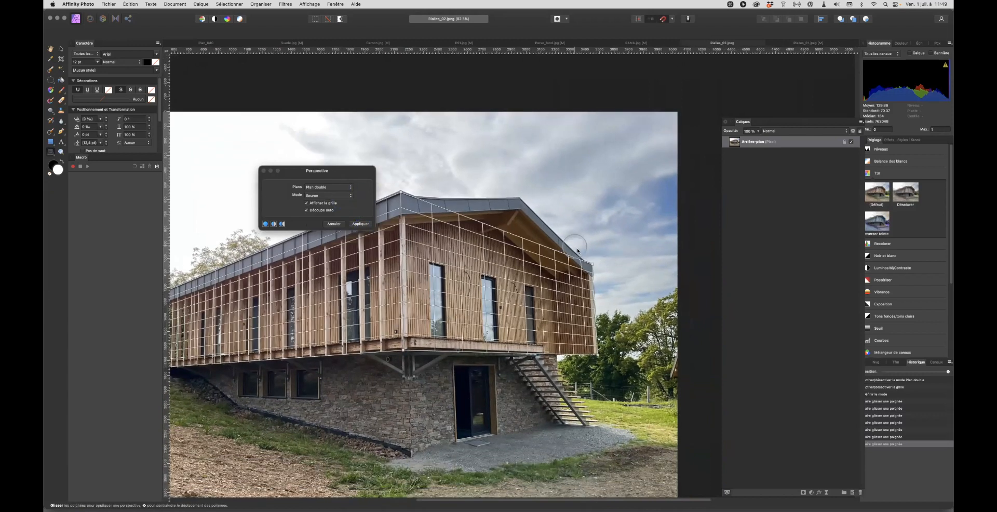
pyautogui.click(323, 195)
pyautogui.click(319, 204)
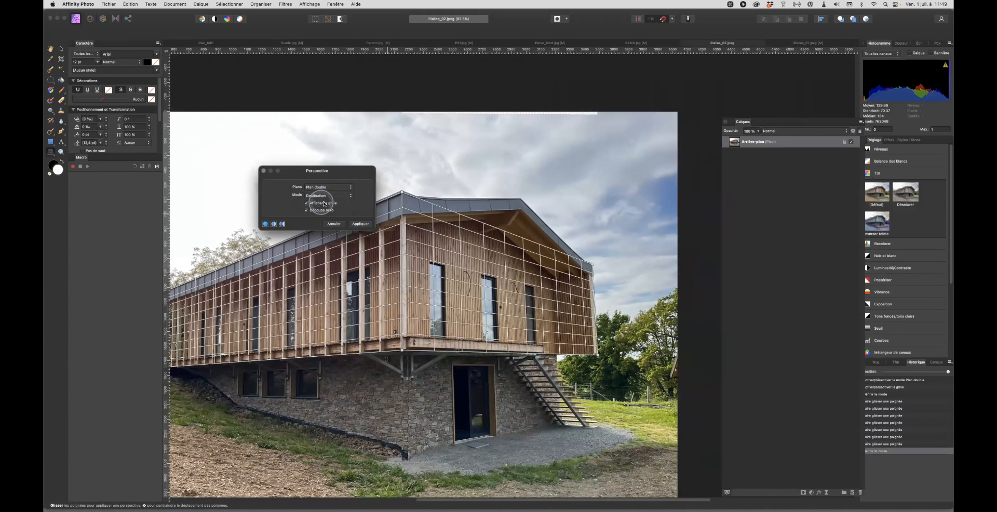
pyautogui.moveTo(592, 266)
pyautogui.mouseDown()
pyautogui.moveTo(598, 303)
pyautogui.moveTo(597, 236)
pyautogui.moveTo(597, 281)
pyautogui.moveTo(597, 244)
pyautogui.moveTo(598, 260)
pyautogui.mouseUp()
pyautogui.press('space')
pyautogui.moveTo(667, 271); pyautogui.dragTo(571, 283)
pyautogui.moveTo(239, 300)
pyautogui.mouseDown()
pyautogui.moveTo(235, 314)
pyautogui.moveTo(241, 261)
pyautogui.moveTo(237, 315)
pyautogui.mouseUp()
pyautogui.moveTo(698, 258); pyautogui.dragTo(705, 200)
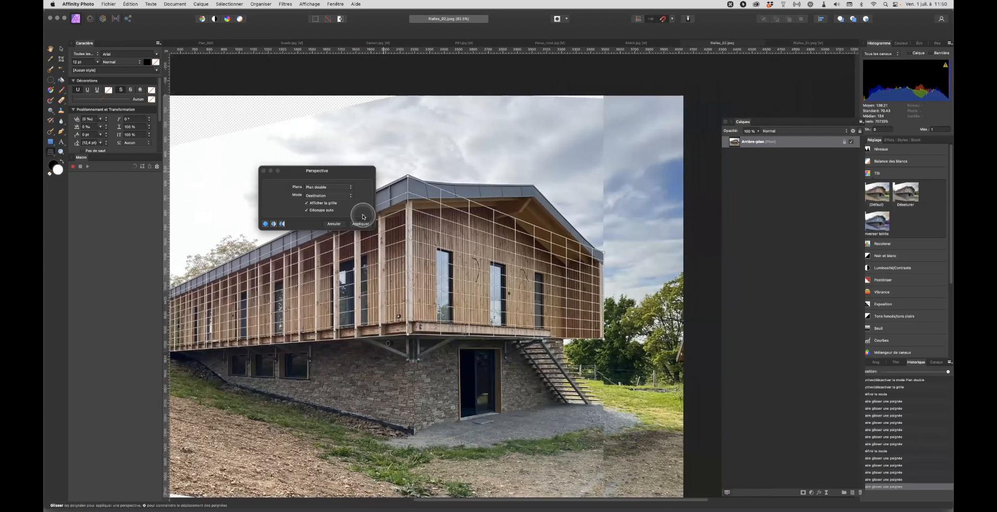
# Compare the correction with automatic clipping on and off, examining the image borders around the building.
pyautogui.click(316, 211)
pyautogui.click(316, 211)
pyautogui.click(316, 211)
pyautogui.click(316, 211)
pyautogui.click(316, 211)
pyautogui.click(316, 211)
pyautogui.click(316, 211)
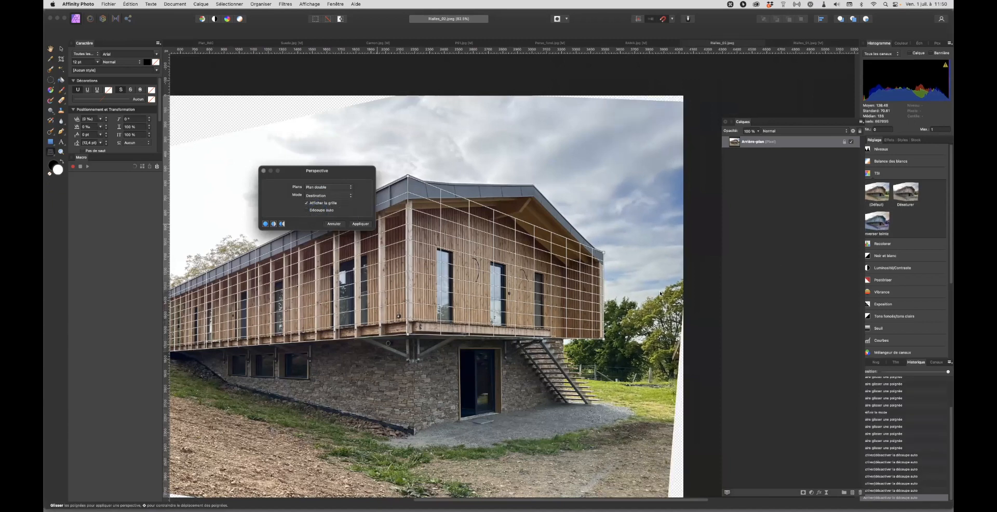
pyautogui.scroll(-2, 574, 281)
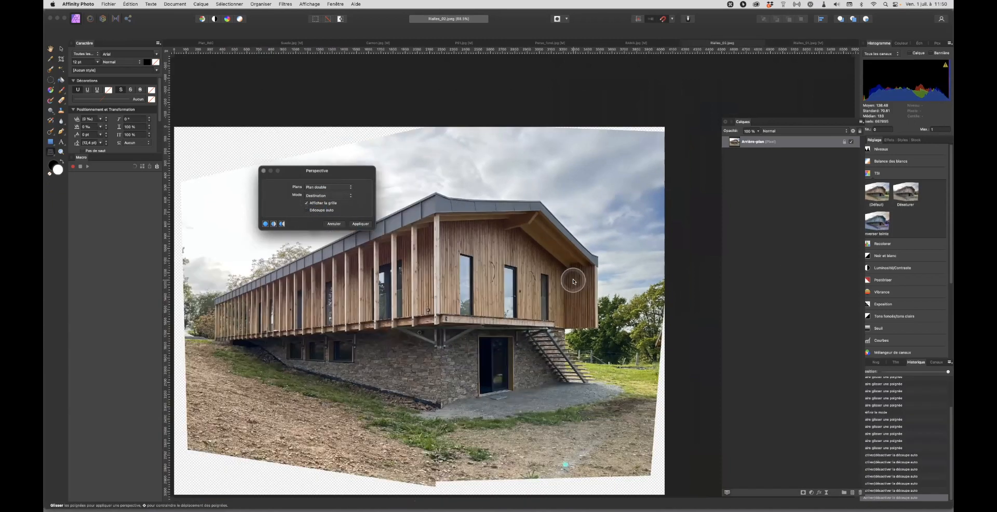
pyautogui.click(316, 211)
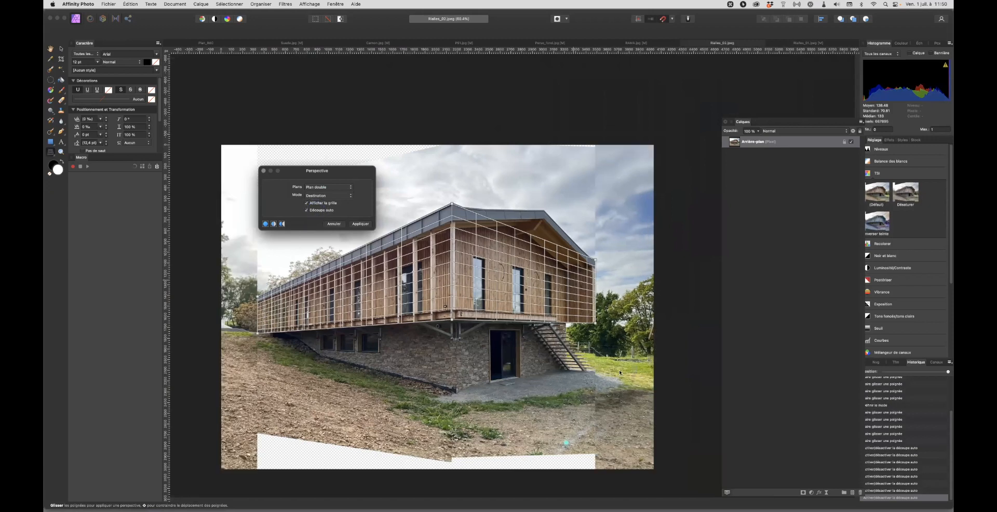
pyautogui.scroll(5, 608, 393)
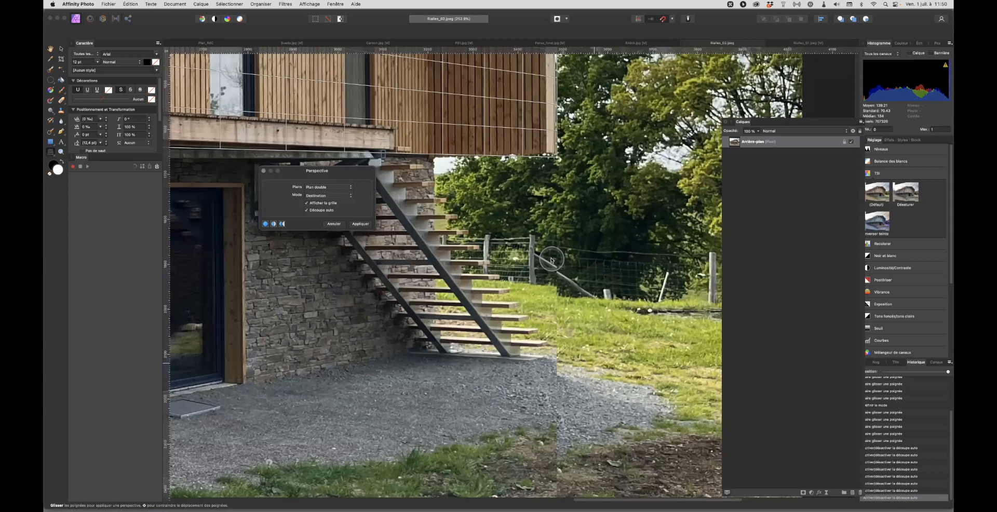
# Turn automatic clipping off and apply the dual-plane perspective correction.
pyautogui.click(320, 211)
pyautogui.click(320, 211)
pyautogui.press('super+0')
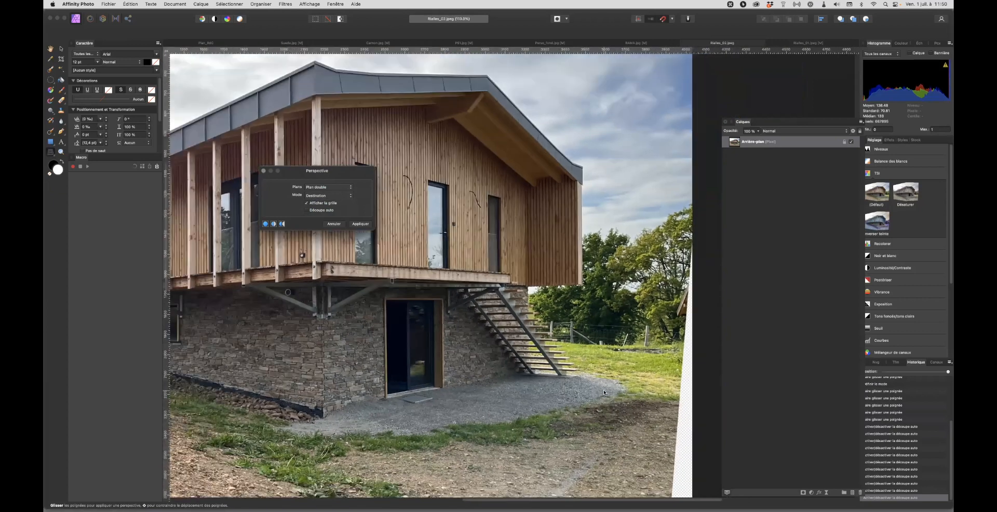
pyautogui.scroll(-5, 604, 393)
pyautogui.moveTo(498, 311); pyautogui.dragTo(498, 353)
pyautogui.scroll(-3, 575, 334)
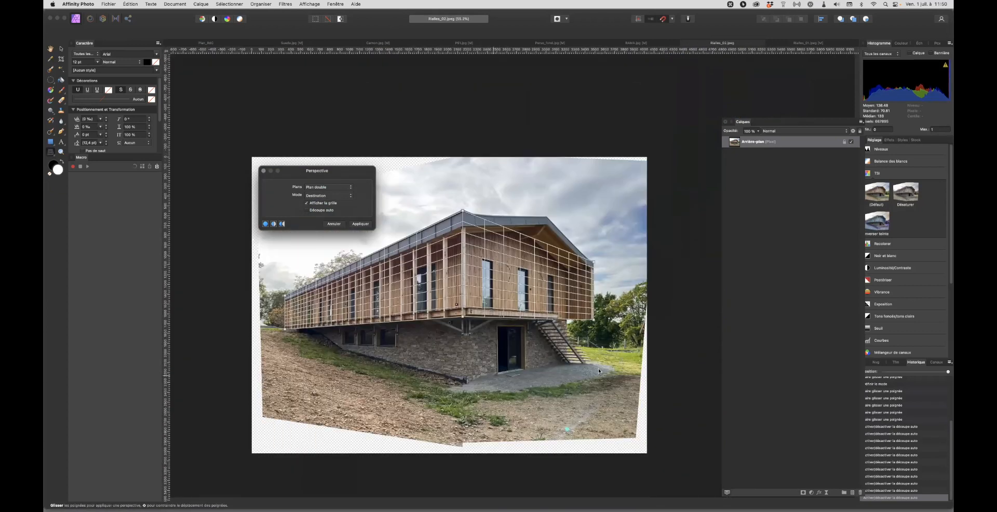
pyautogui.click(360, 225)
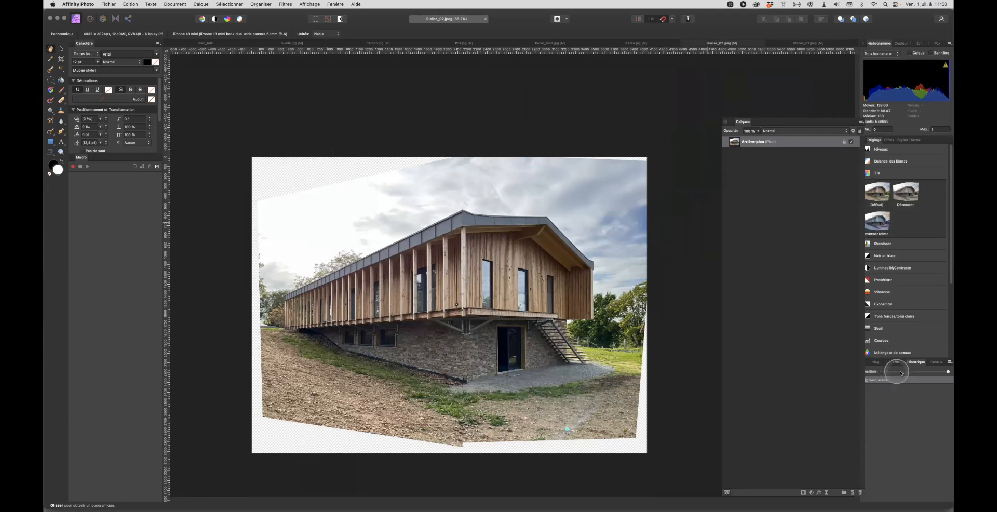
# Compare both photos, Rialles_02 and Rialles_01, before and after correction by moving through their history.
pyautogui.moveTo(887, 373); pyautogui.dragTo(952, 383)
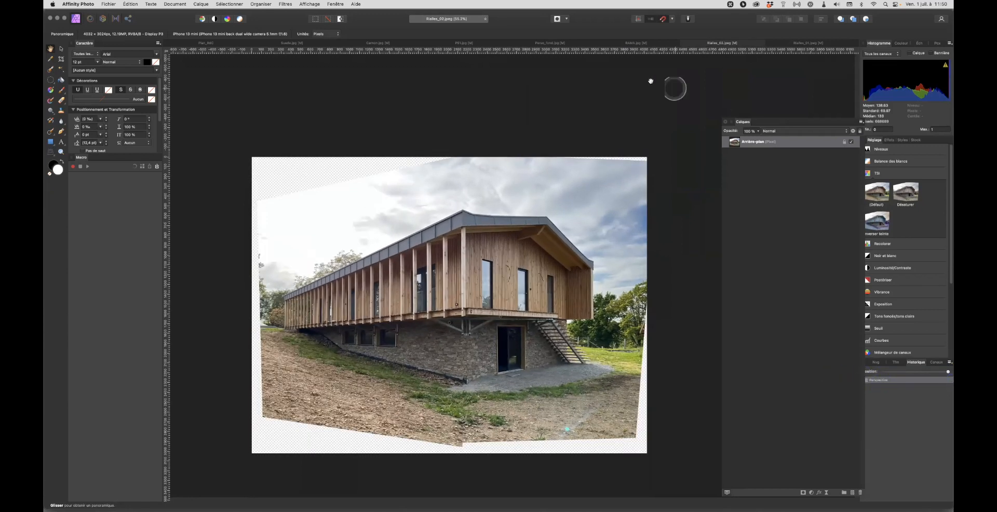
pyautogui.click(806, 43)
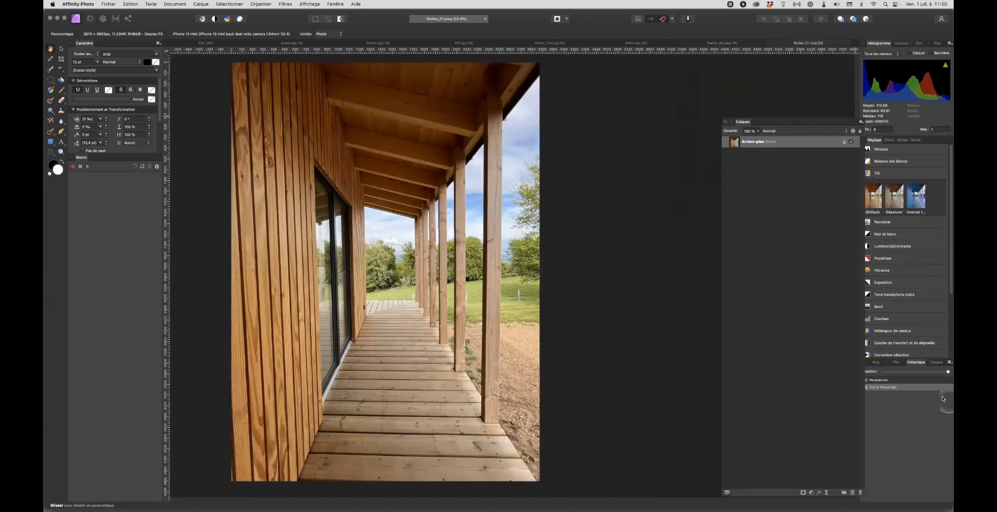
pyautogui.moveTo(948, 372)
pyautogui.mouseDown()
pyautogui.moveTo(905, 378)
pyautogui.moveTo(951, 374)
pyautogui.mouseUp()
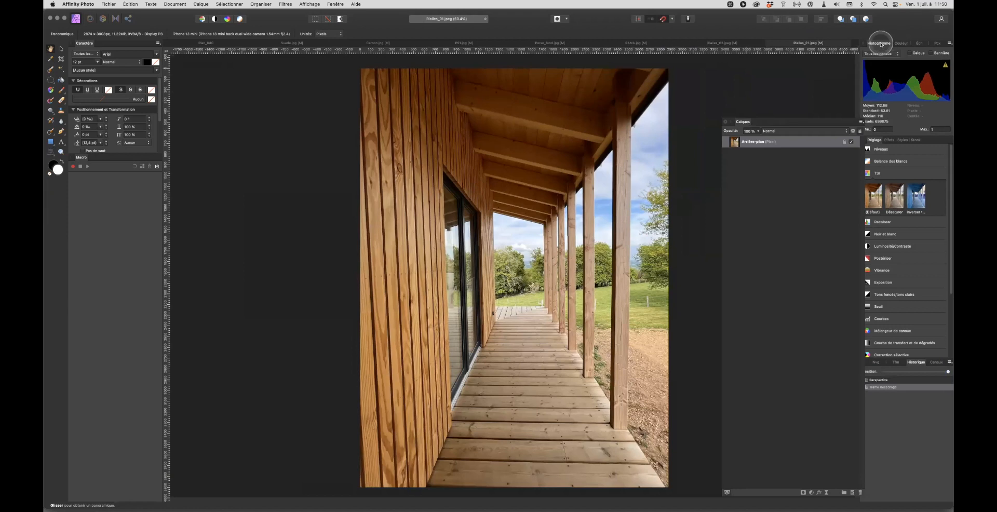
pyautogui.click(725, 42)
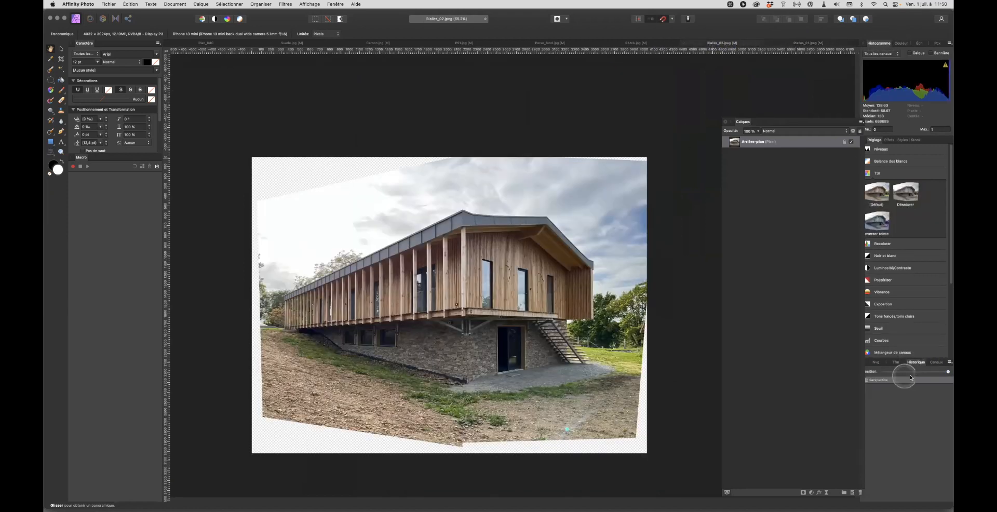
pyautogui.moveTo(885, 375); pyautogui.dragTo(948, 373)
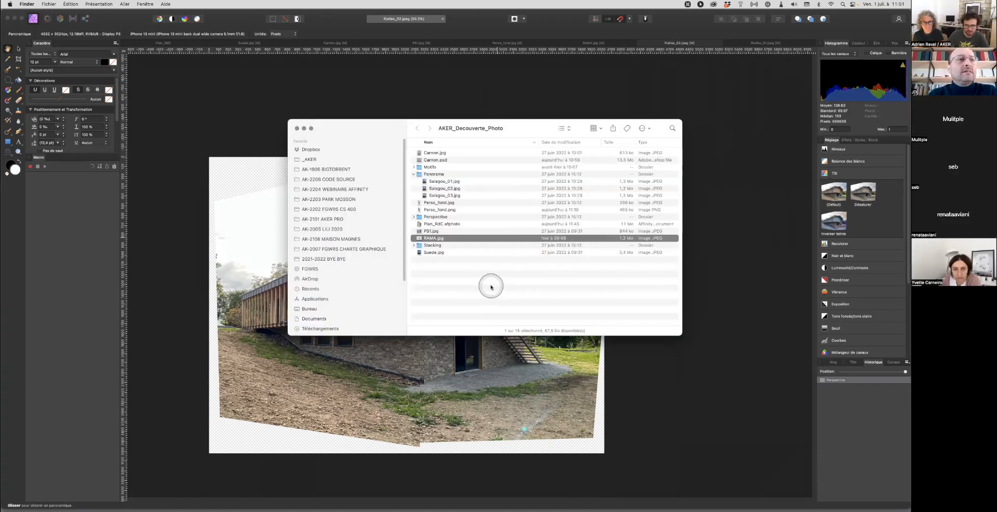
# In Finder, expand the Stacking folder, preview Salagou_01.jpg from the Panorama folder, and return to Affinity Photo.
pyautogui.click(473, 272)
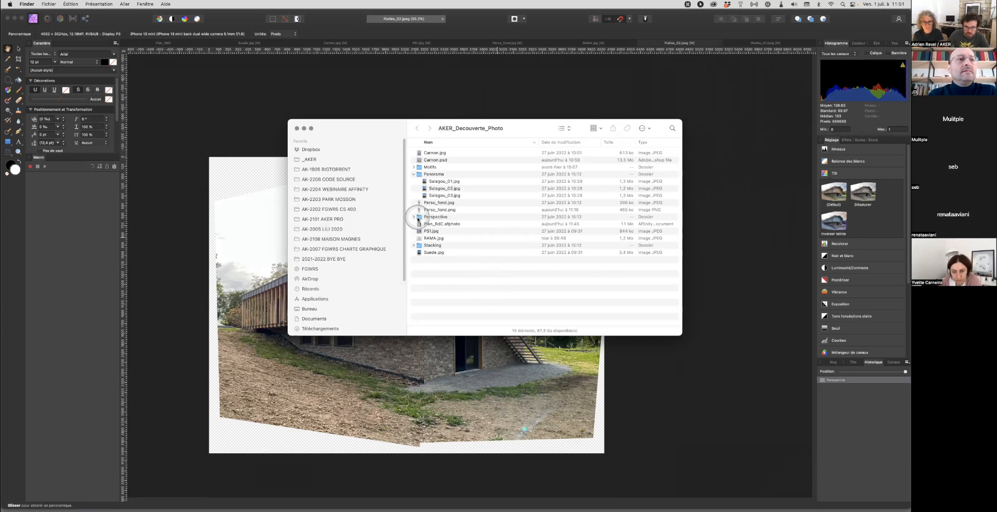
pyautogui.click(432, 174)
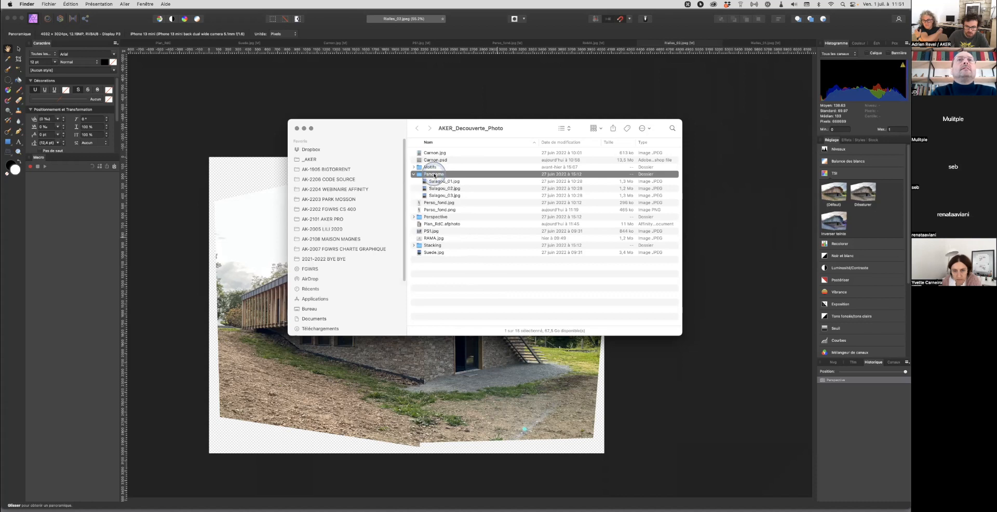
pyautogui.click(414, 245)
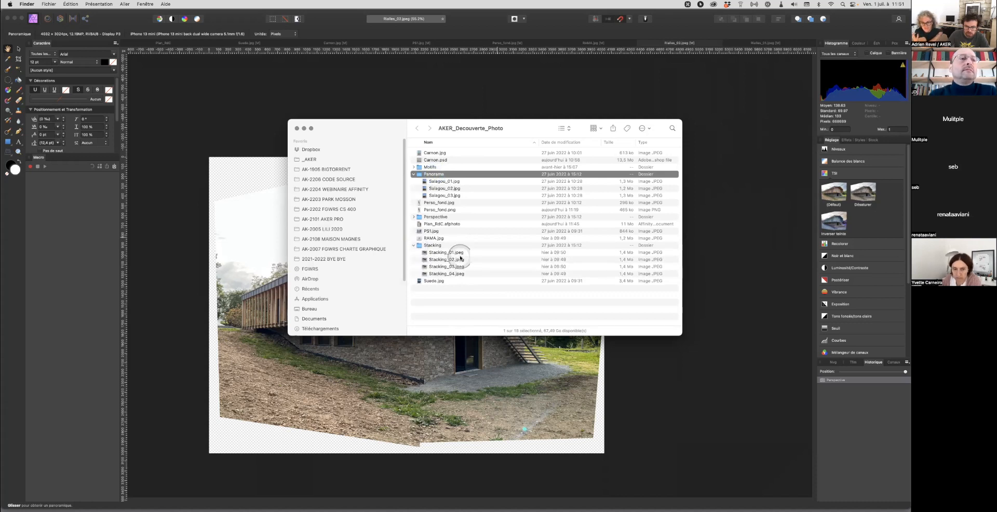
pyautogui.click(455, 254)
pyautogui.click(446, 181)
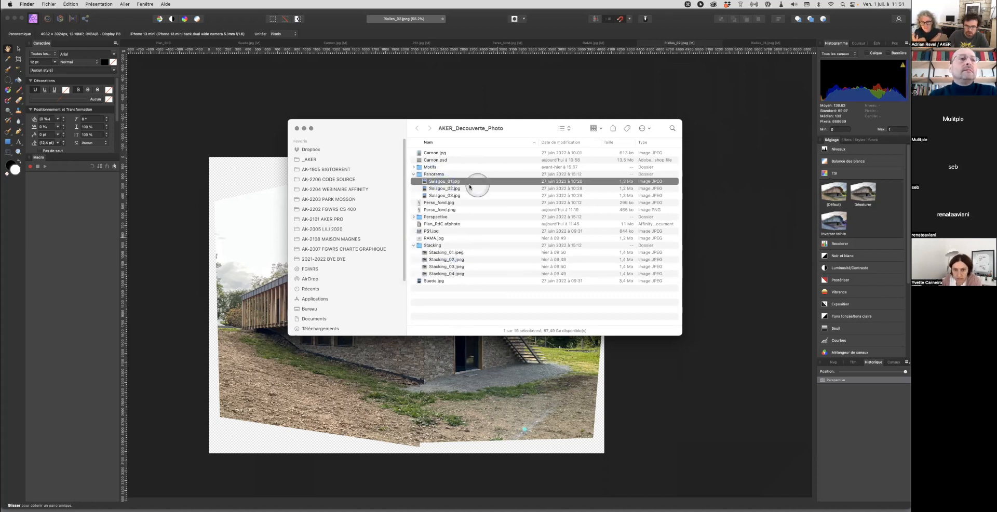
pyautogui.press('space')
pyautogui.press('space')
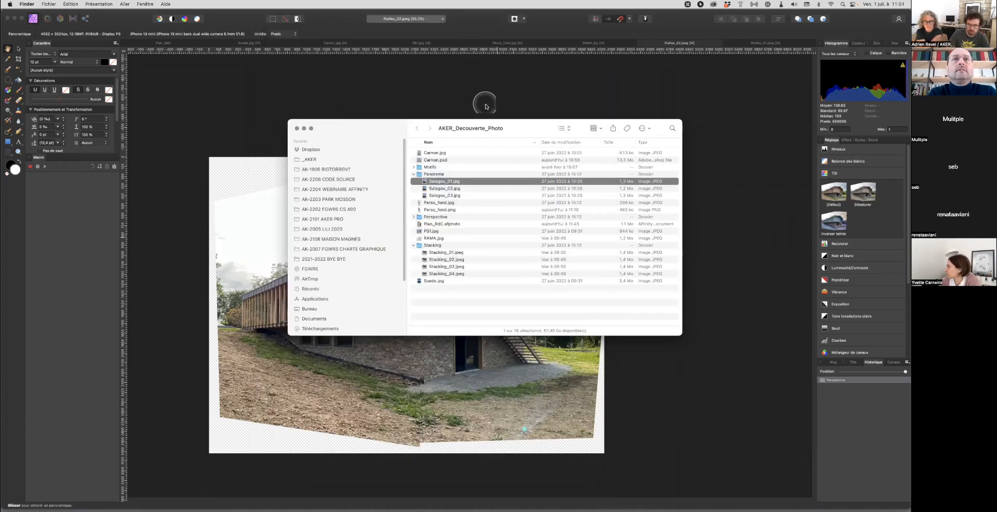
pyautogui.moveTo(511, 125); pyautogui.dragTo(802, 263)
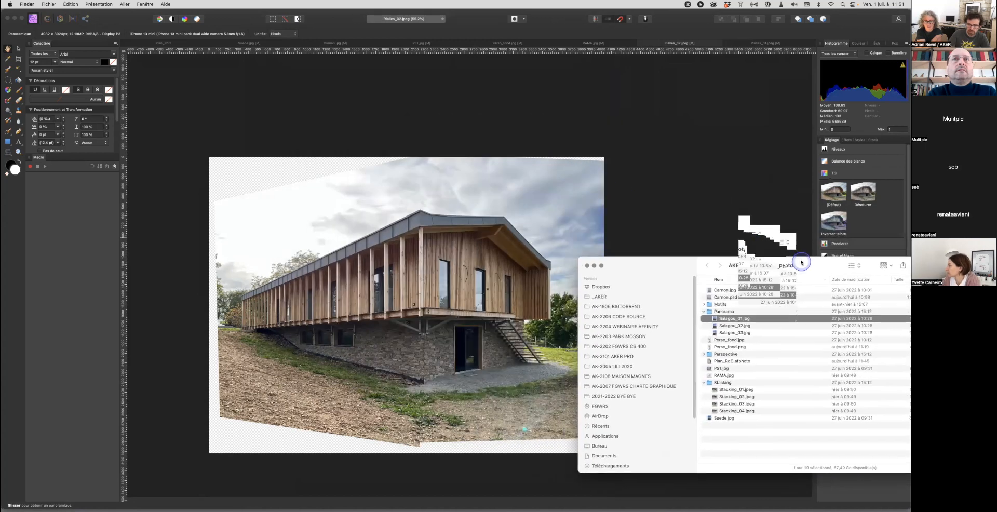
pyautogui.click(670, 174)
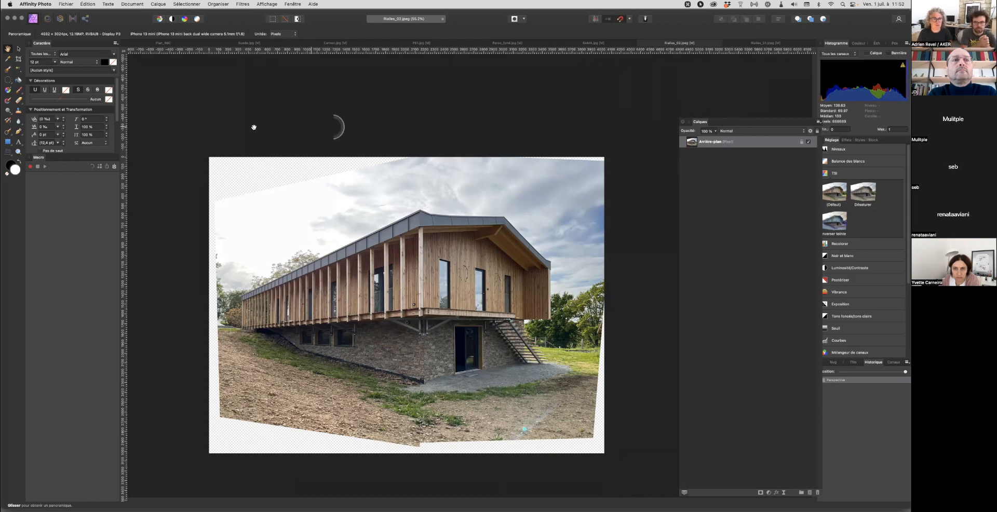
# Start a new panorama and add Salagou_01.jpg, Salagou_02.jpg and Salagou_03.jpg from the Panorama folder inside AKER_Decouverte_Photo on the desktop.
pyautogui.click(67, 4)
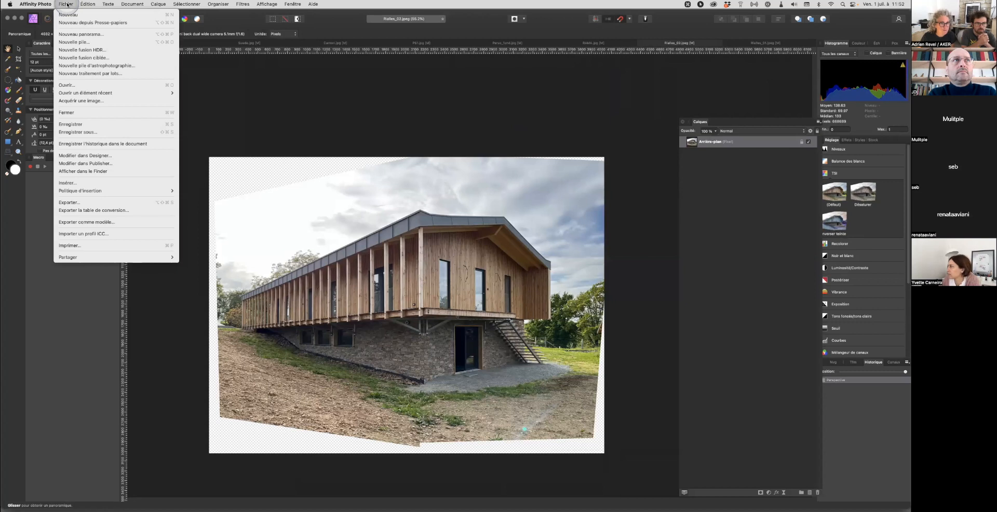
pyautogui.click(85, 35)
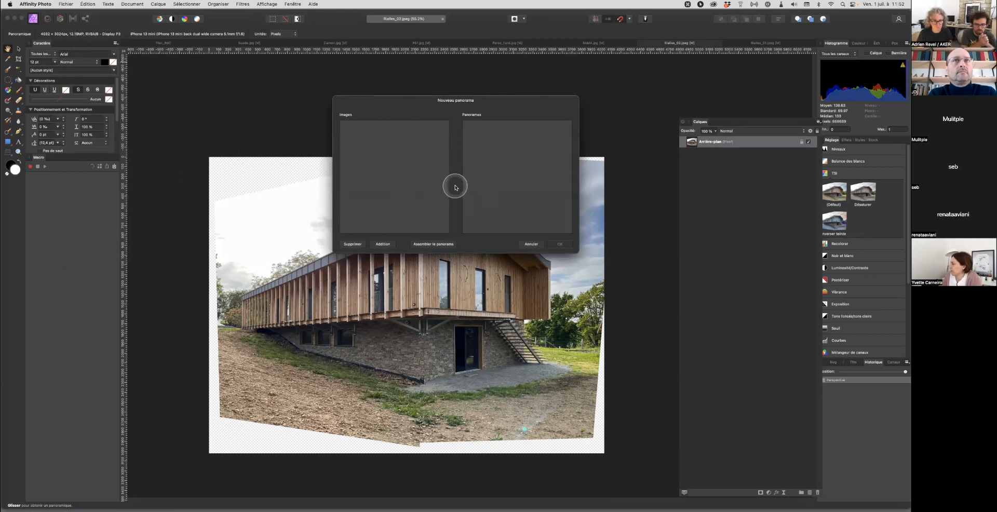
pyautogui.click(384, 245)
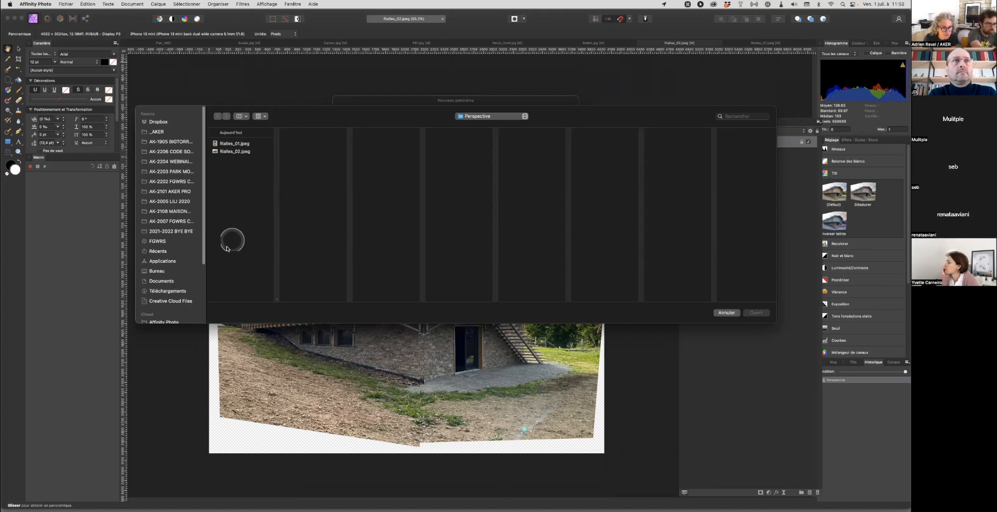
pyautogui.click(162, 273)
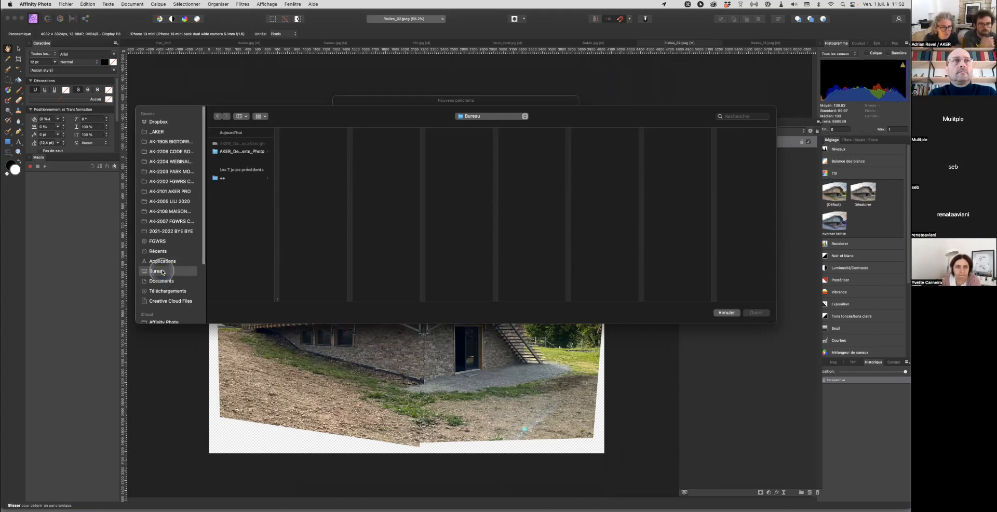
pyautogui.click(252, 152)
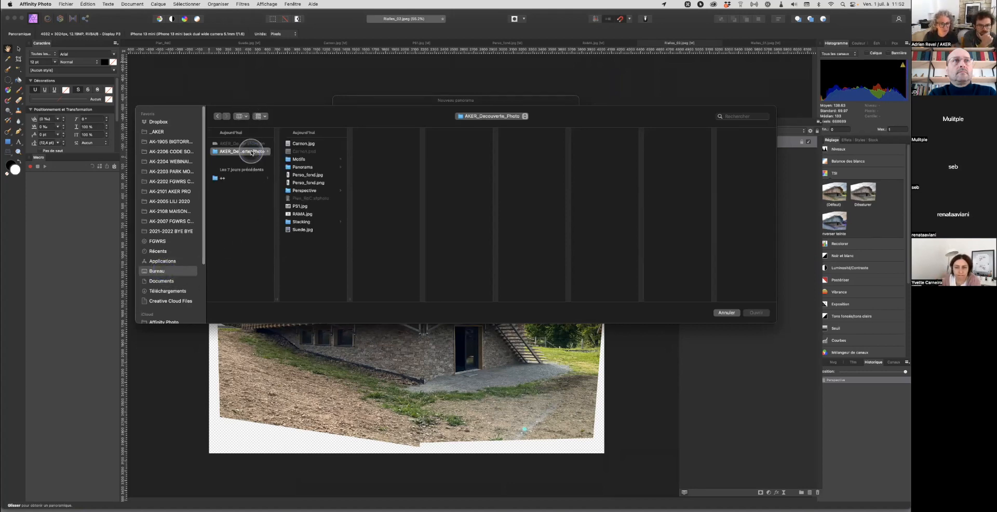
pyautogui.click(310, 167)
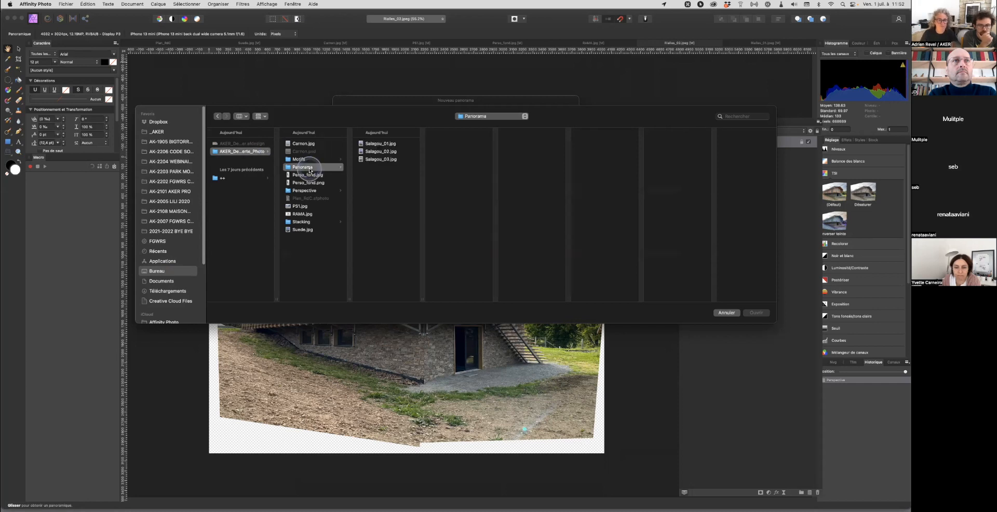
pyautogui.click(380, 144)
pyautogui.keyDown('shift'); pyautogui.click(384, 153); pyautogui.keyUp('shift')
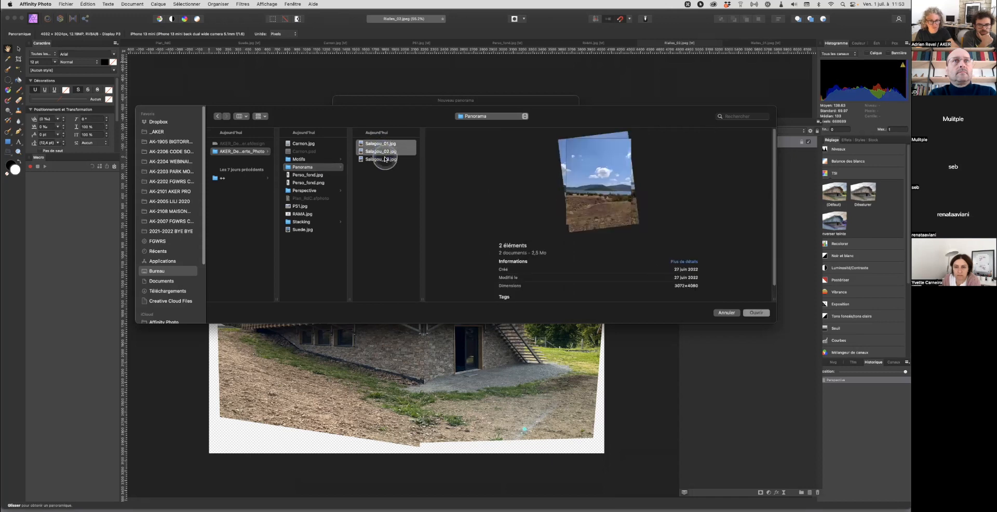
pyautogui.keyDown('shift'); pyautogui.click(385, 159); pyautogui.keyUp('shift')
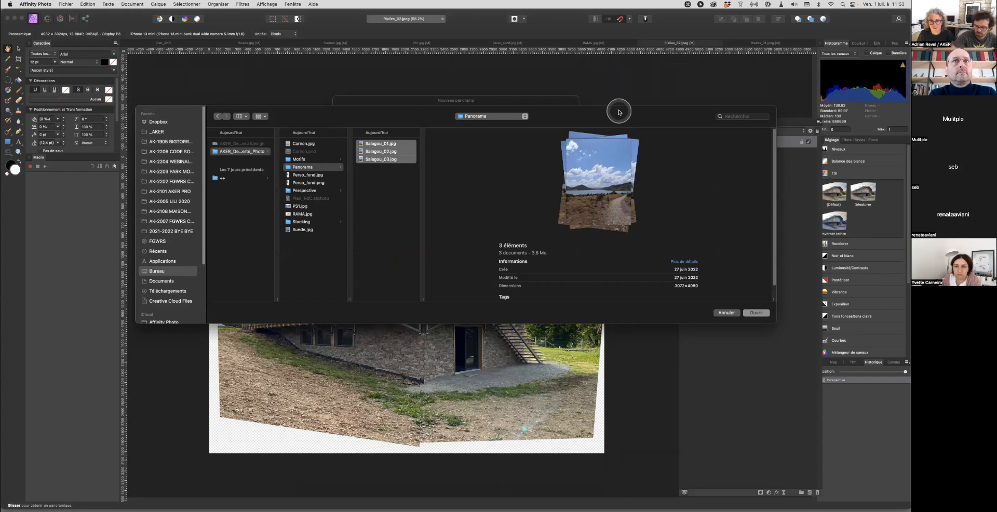
pyautogui.press('Return')
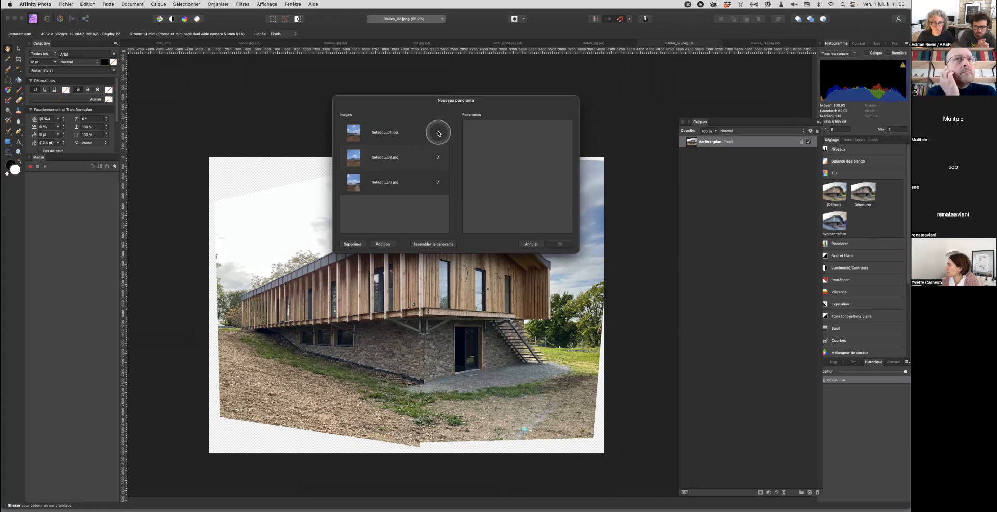
# Stitch all three Salagou images, try a second stitch without Salagou_03.jpg, and open the three-image panorama.
pyautogui.click(434, 243)
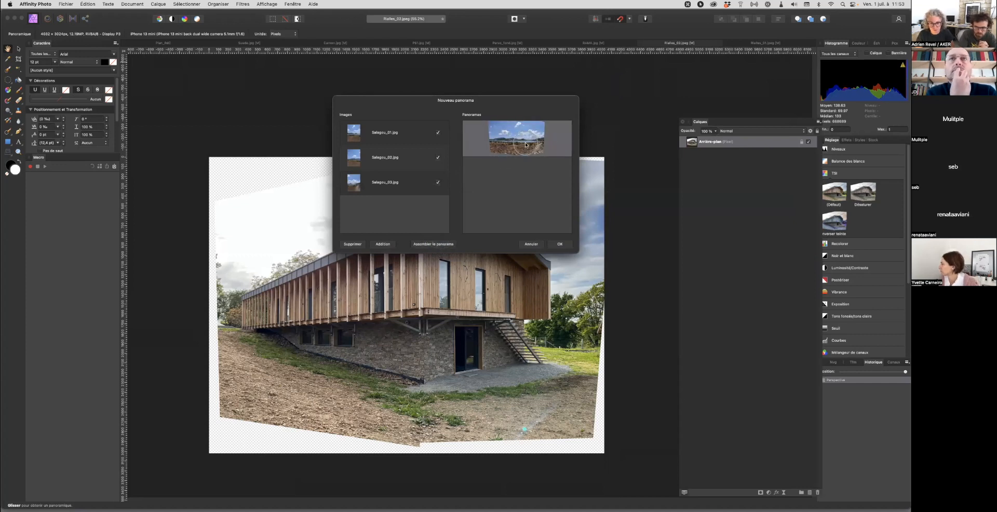
pyautogui.click(438, 133)
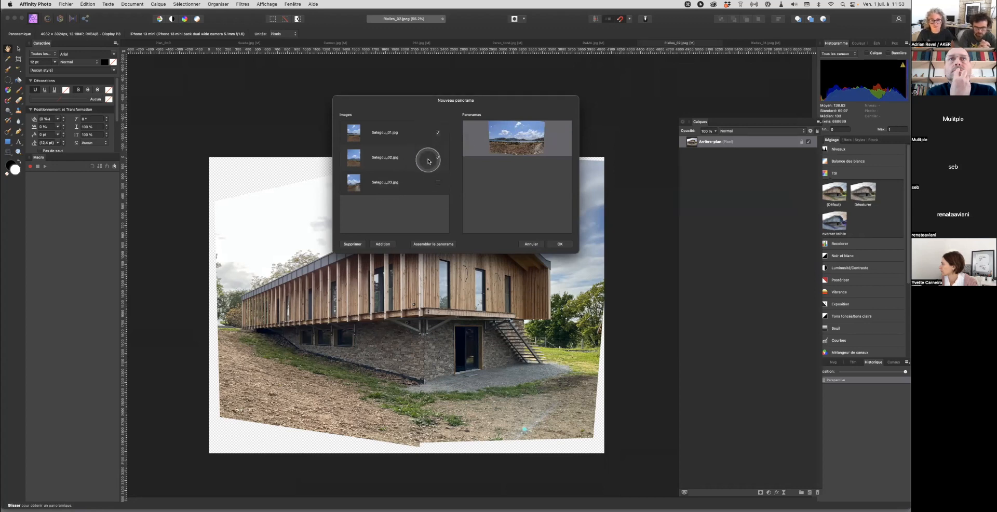
pyautogui.click(431, 247)
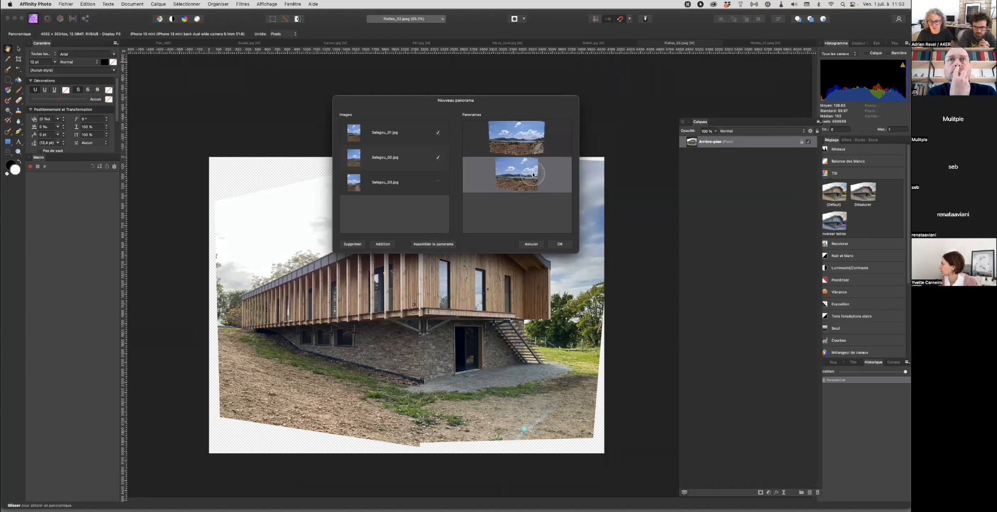
pyautogui.click(481, 142)
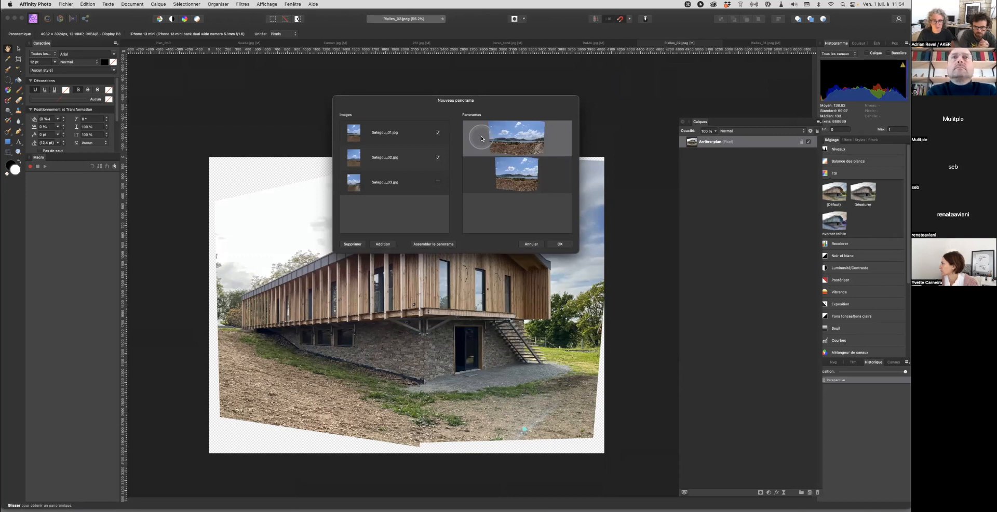
pyautogui.click(560, 244)
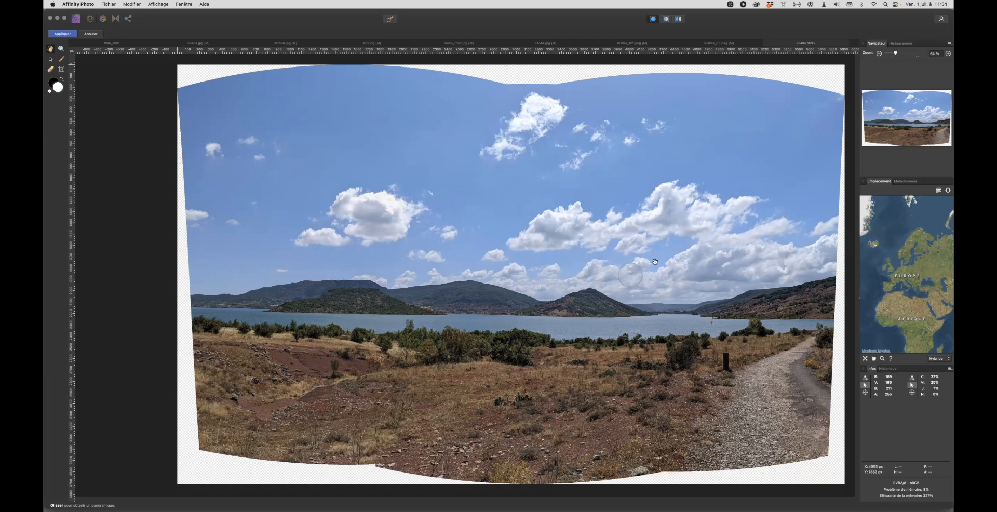
# Display the stitched panorama's Exif metadata and look over the image.
pyautogui.click(905, 181)
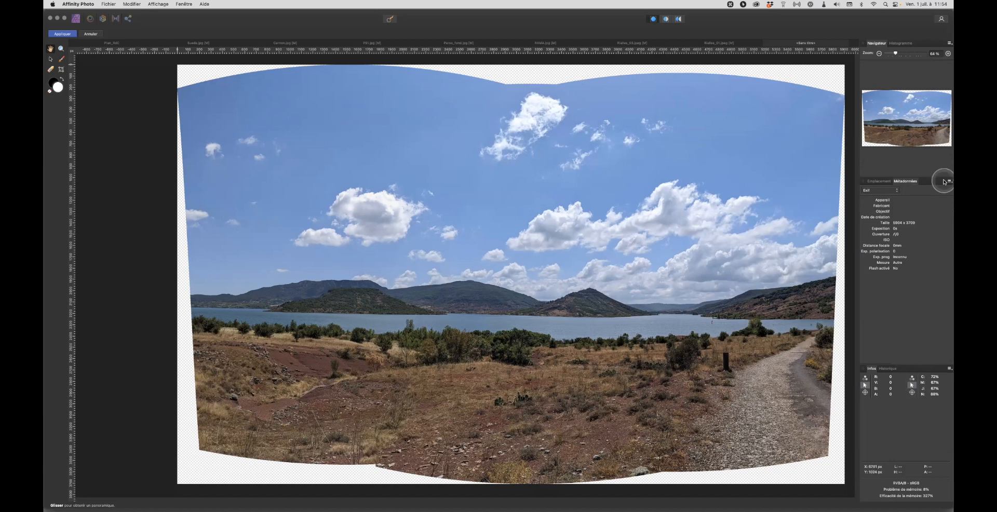
pyautogui.click(50, 49)
pyautogui.moveTo(526, 235)
pyautogui.mouseDown()
pyautogui.moveTo(424, 223)
pyautogui.moveTo(533, 228)
pyautogui.moveTo(510, 231)
pyautogui.mouseUp()
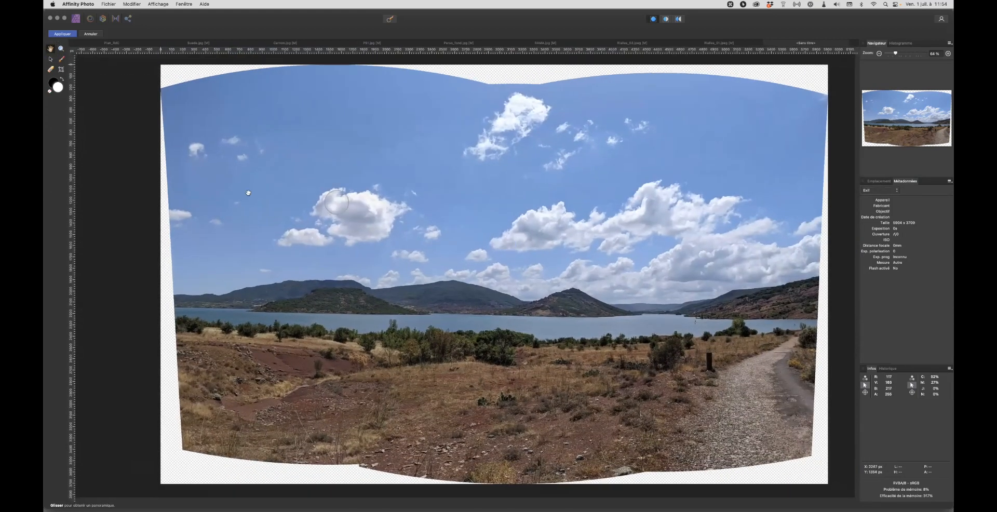
# Shift the middle source image very slightly within the stitched scene and apply the panorama.
pyautogui.click(51, 60)
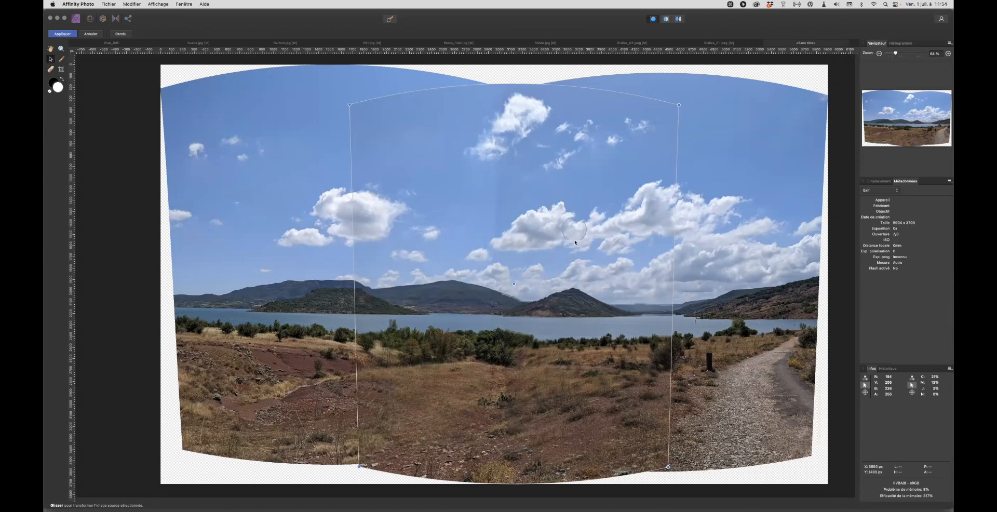
pyautogui.moveTo(574, 257); pyautogui.dragTo(574, 258)
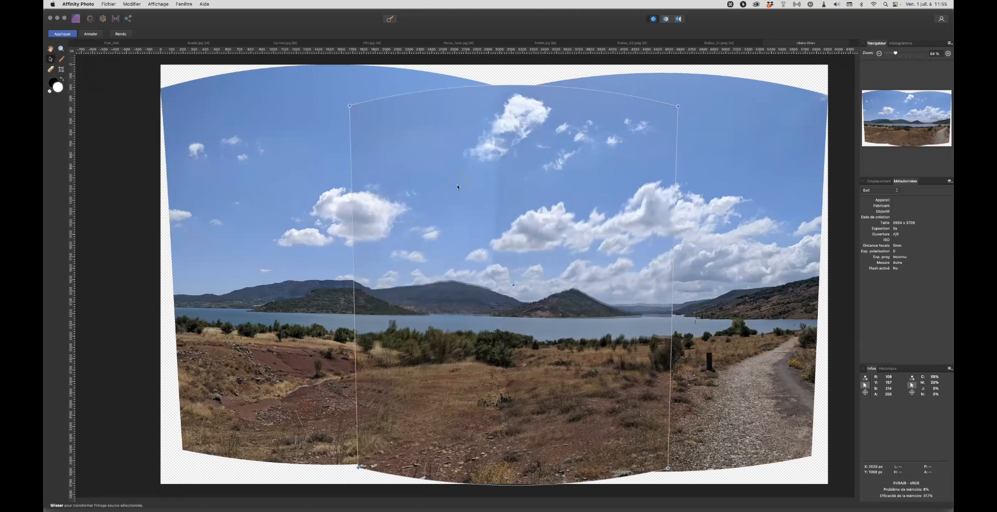
pyautogui.click(62, 34)
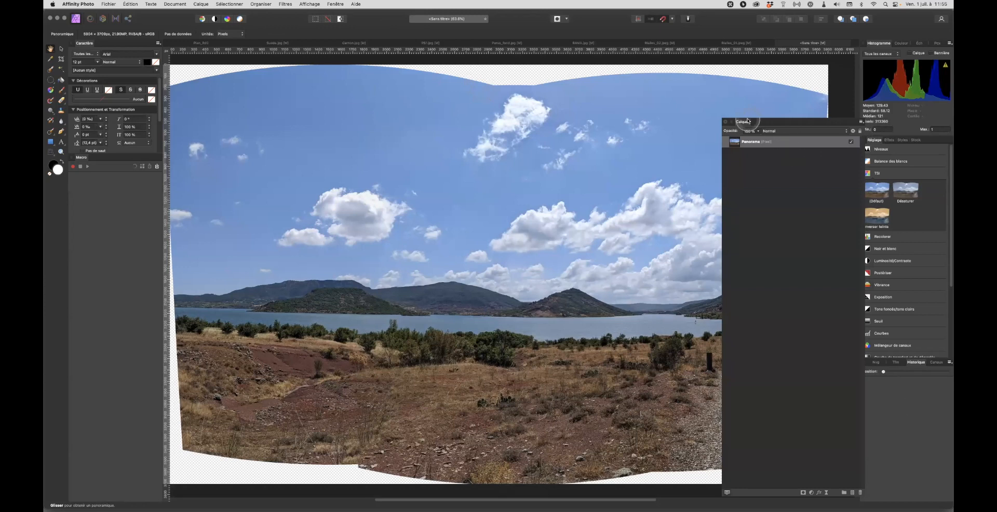
# Dock the floating Layers panel and the Character panel together with the Adjustments group.
pyautogui.moveTo(745, 122); pyautogui.dragTo(882, 140)
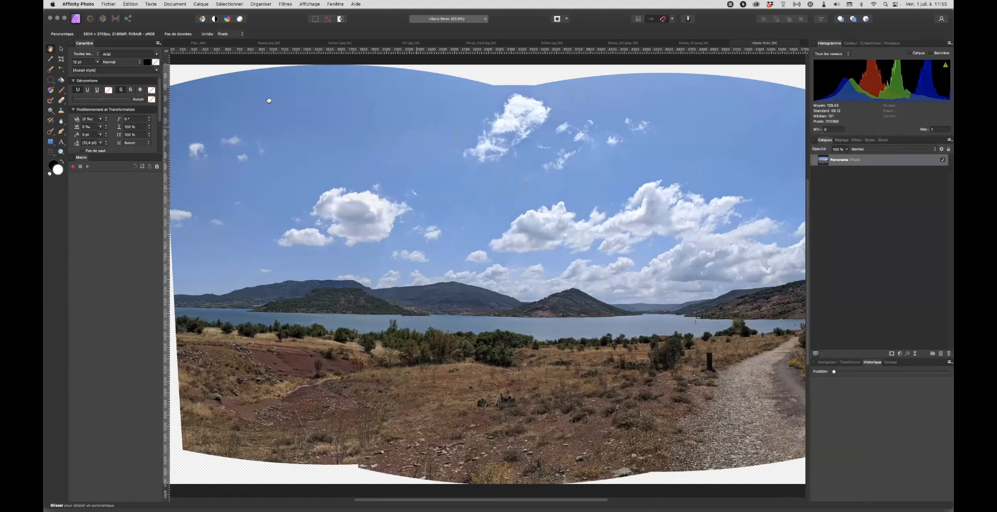
pyautogui.click(62, 59)
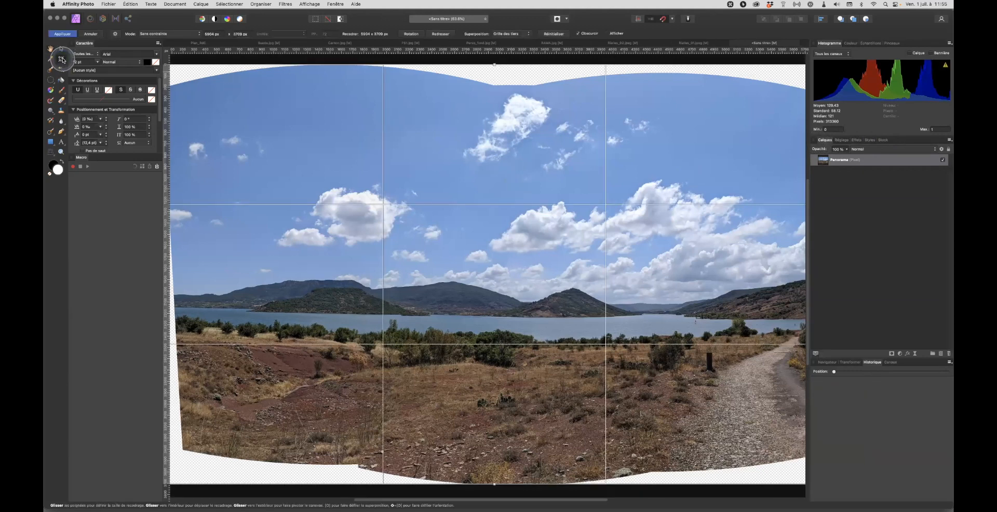
pyautogui.moveTo(87, 43); pyautogui.dragTo(905, 141)
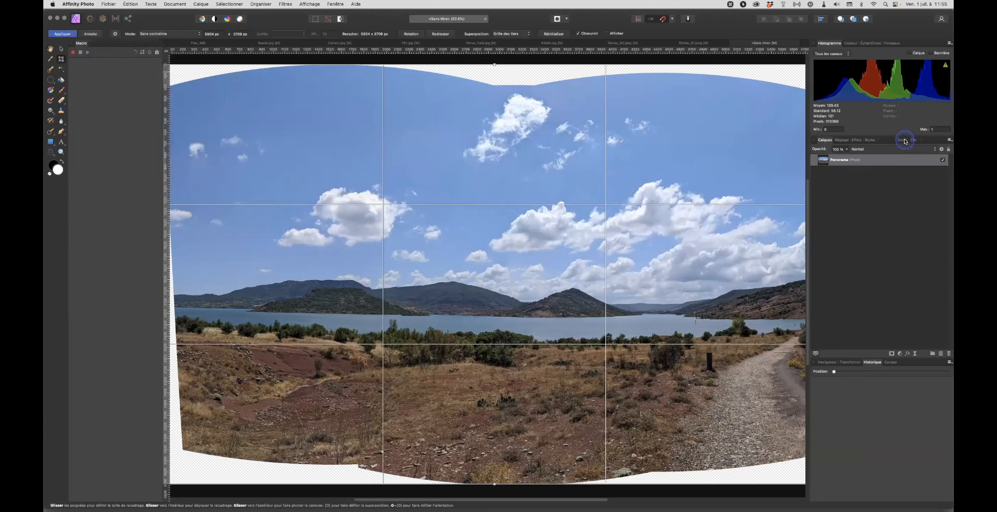
pyautogui.click(217, 72)
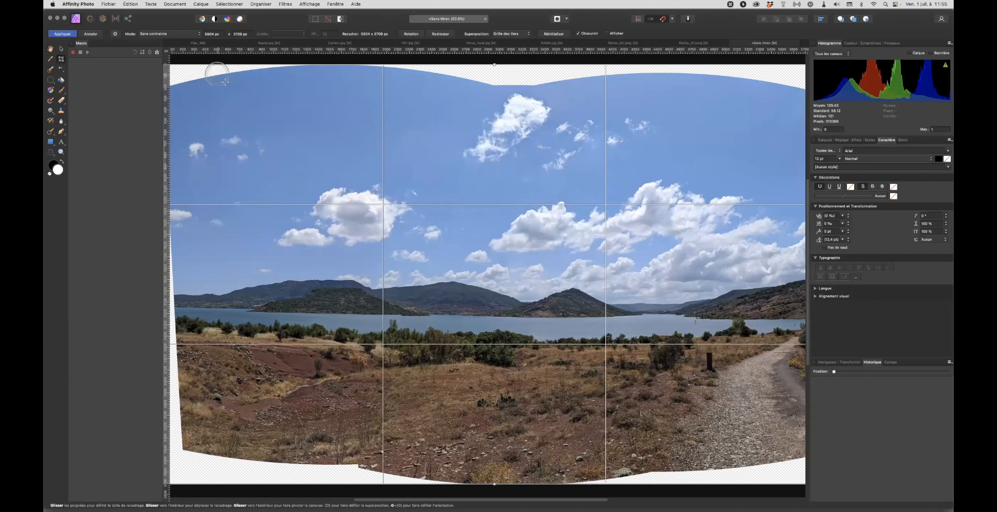
# Crop the panorama to about 5300 by 3030 pixels, removing the curved transparent borders, and bring the layer list back into view.
pyautogui.press('super')
pyautogui.press('super+0')
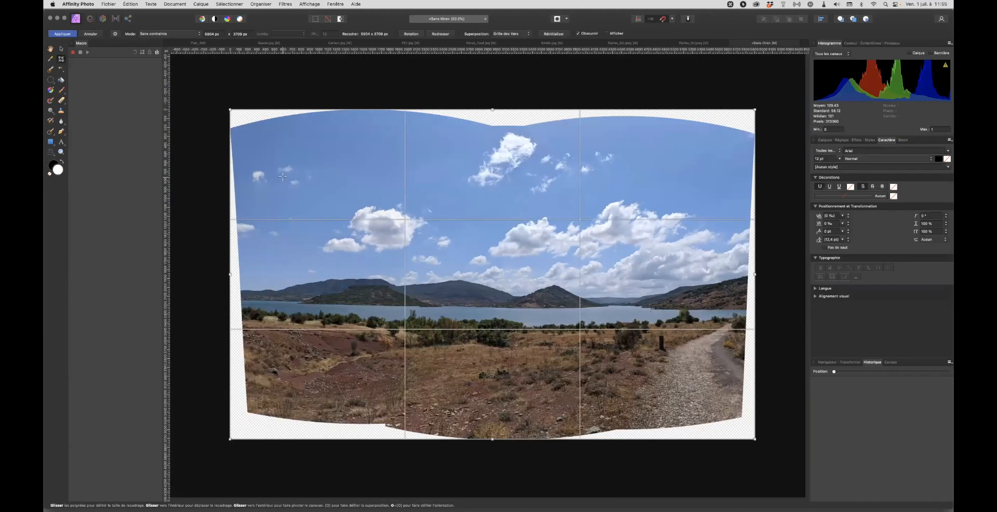
pyautogui.moveTo(232, 110); pyautogui.dragTo(261, 131)
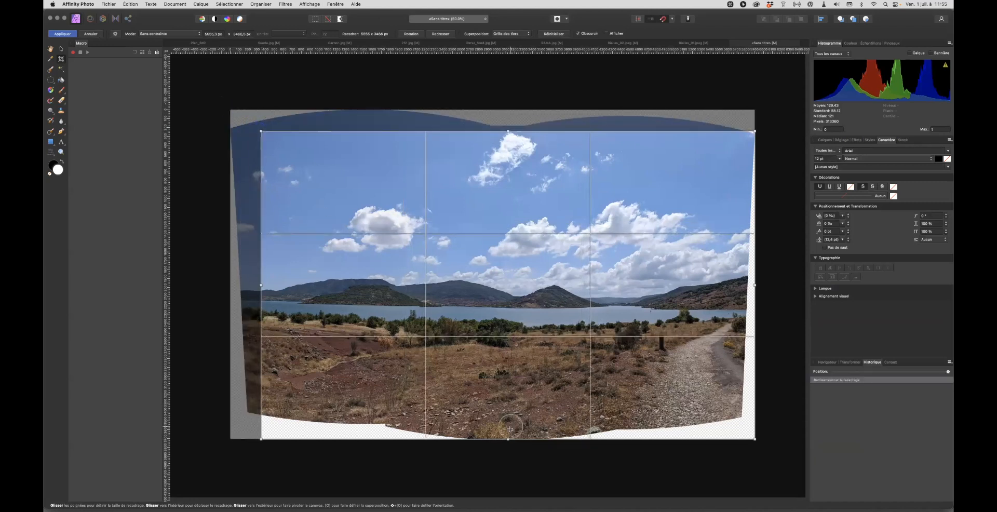
pyautogui.moveTo(508, 439); pyautogui.dragTo(509, 400)
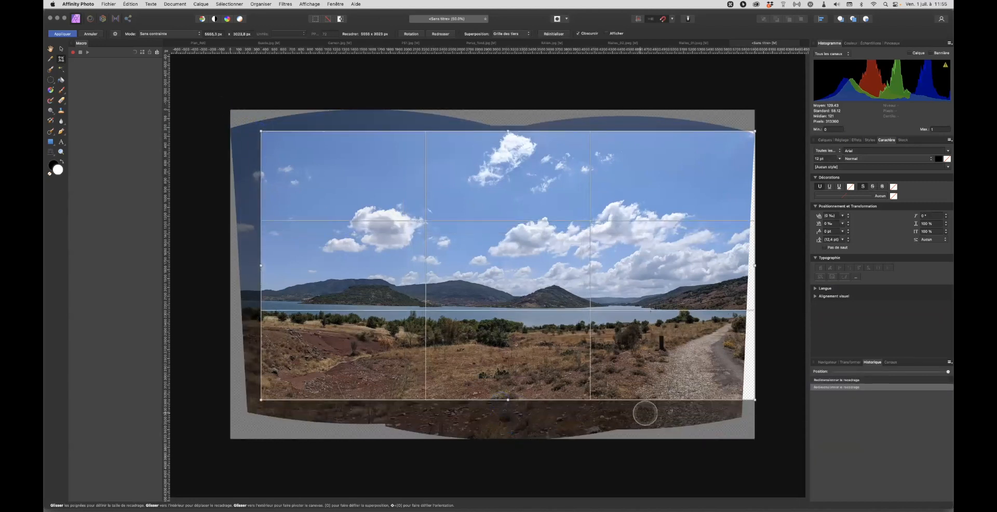
pyautogui.moveTo(755, 398); pyautogui.dragTo(730, 395)
pyautogui.press('Return')
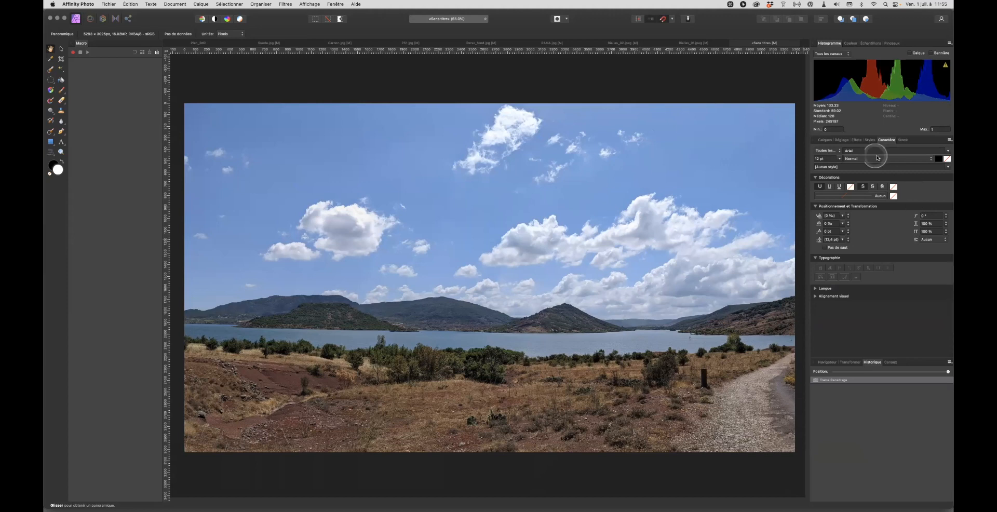
pyautogui.click(825, 140)
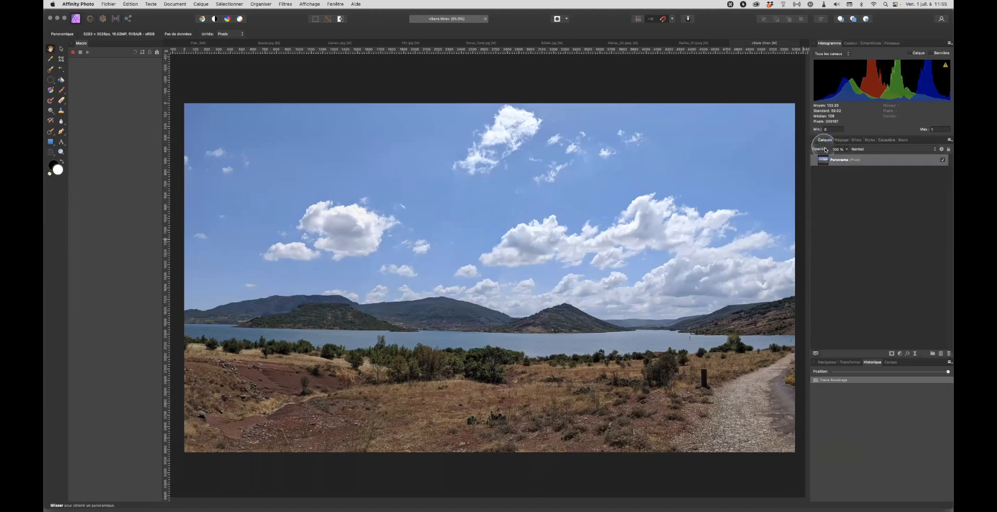
pyautogui.click(874, 192)
# Start a new image stack and browse for its source images in the Stacking folder of AKER_Decouverte_Photo on the desktop.
pyautogui.click(108, 5)
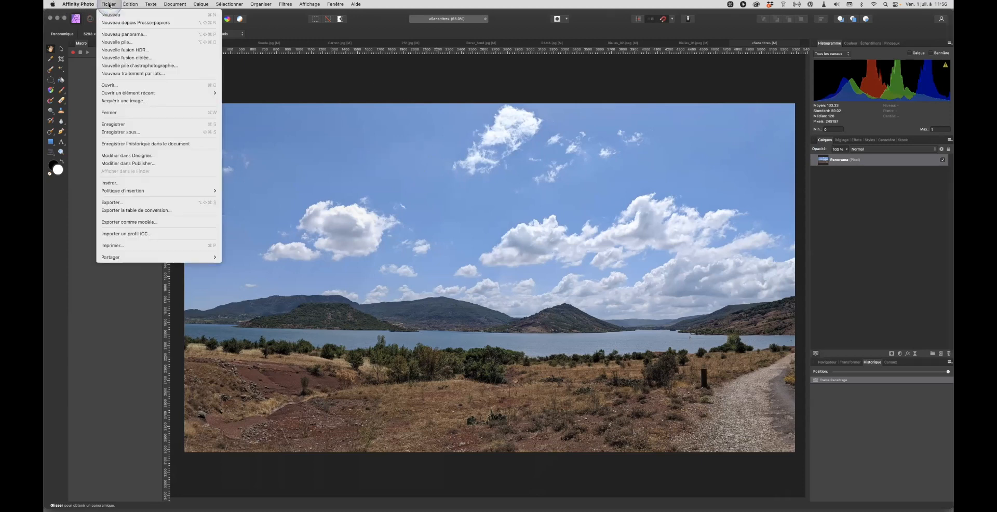
pyautogui.click(129, 42)
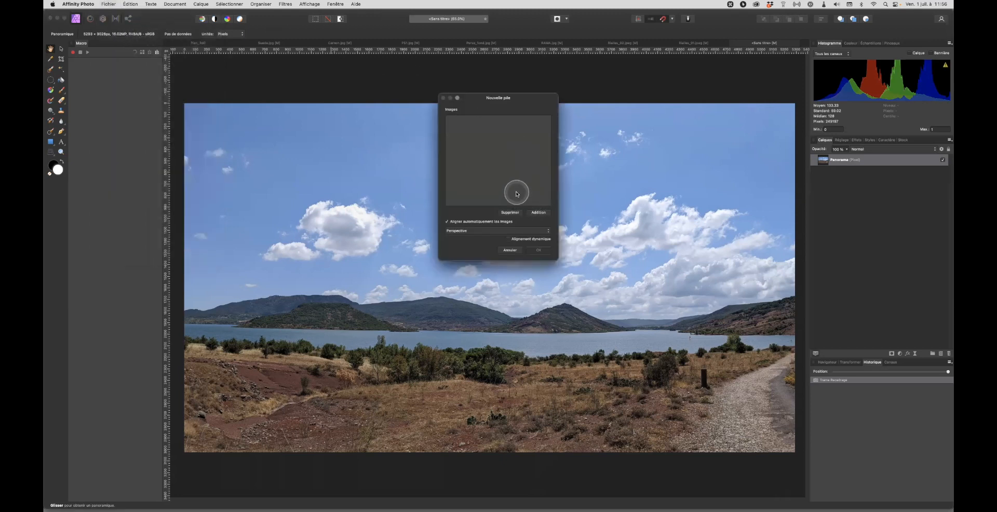
pyautogui.click(541, 212)
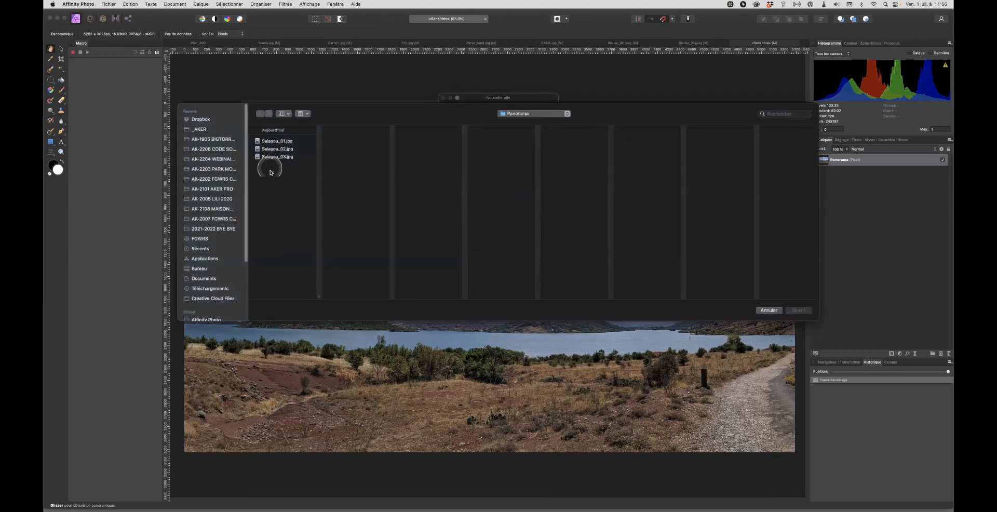
pyautogui.click(200, 269)
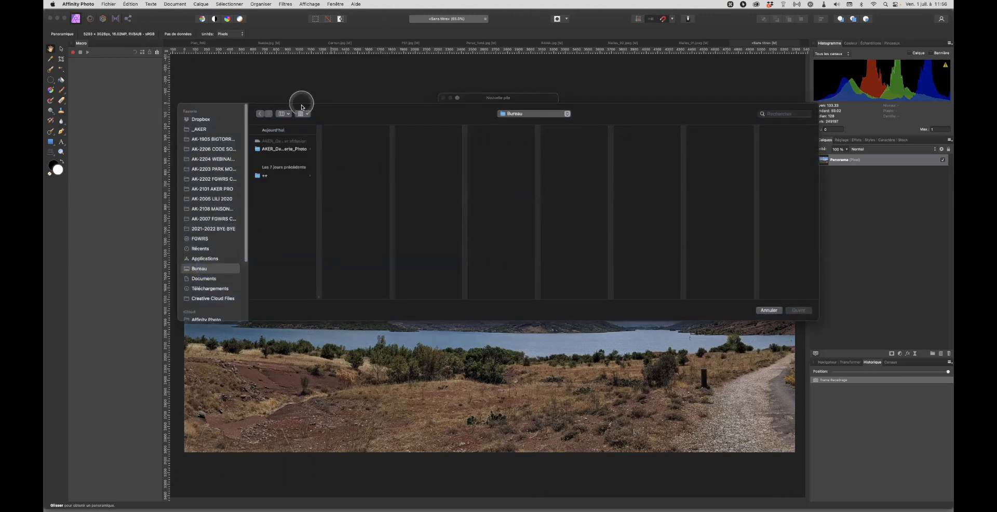
pyautogui.click(297, 148)
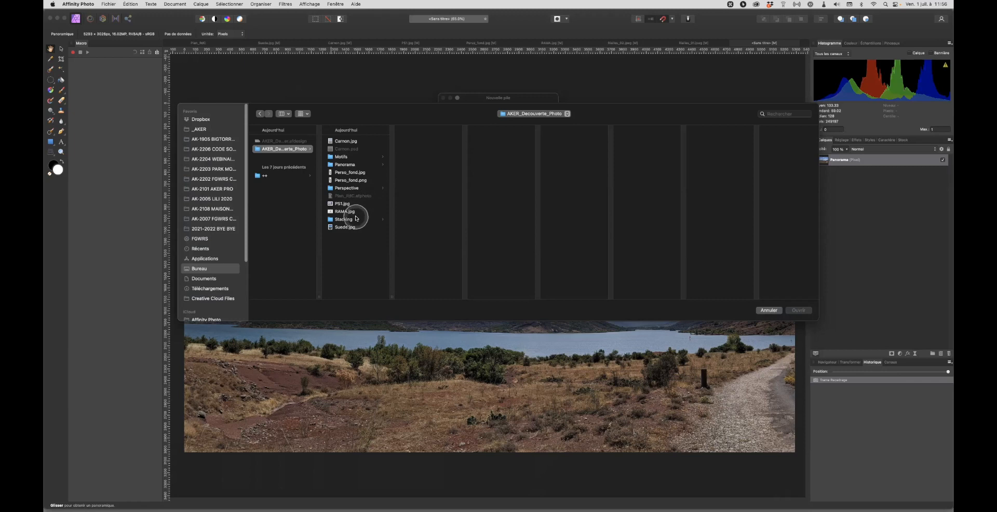
pyautogui.click(351, 220)
# Preview the four photos Stacking_01.jpeg to Stacking_04.jpeg one after another to compare the walking figure's position.
pyautogui.click(433, 143)
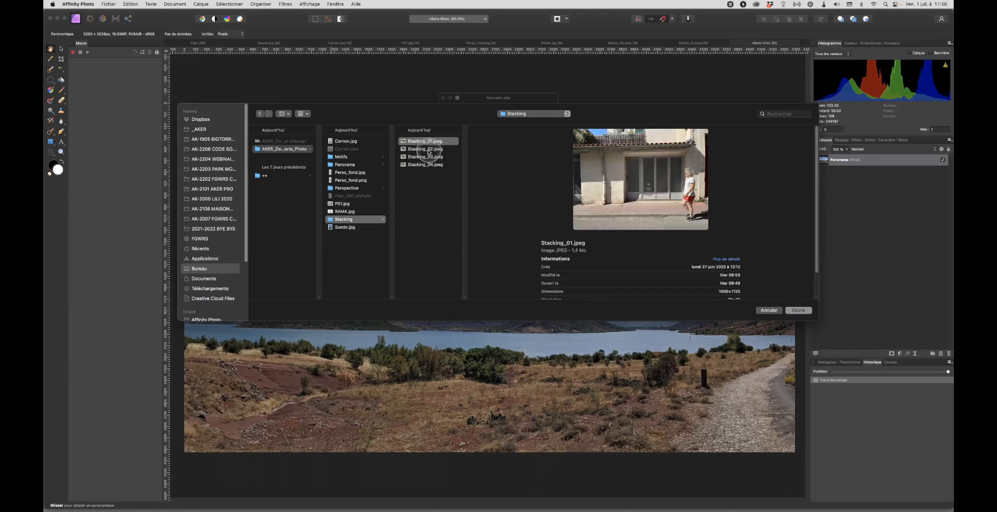
pyautogui.click(429, 149)
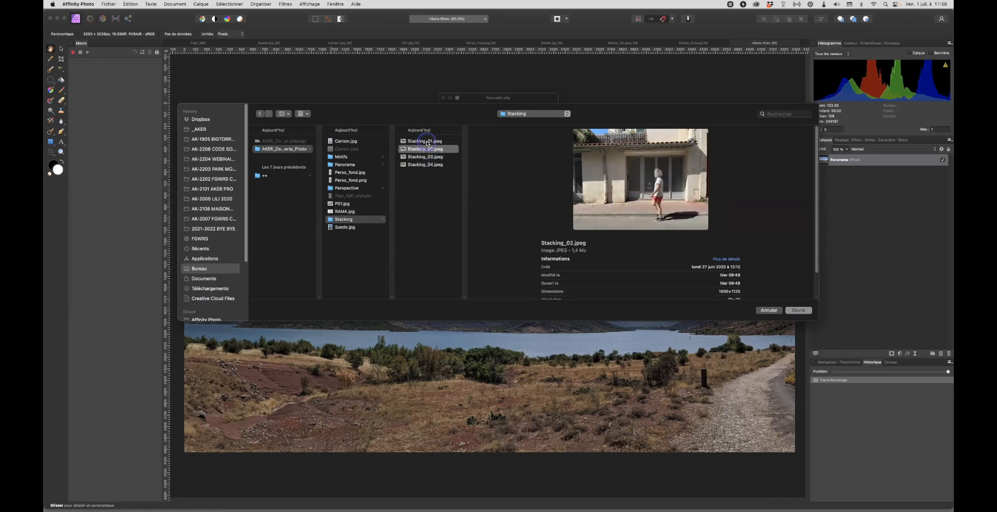
pyautogui.click(425, 141)
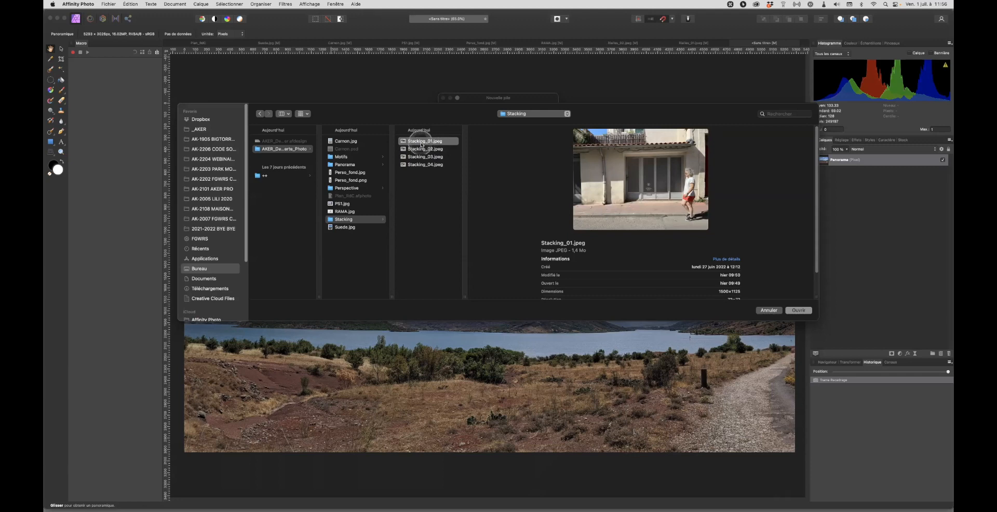
pyautogui.click(425, 150)
pyautogui.click(424, 157)
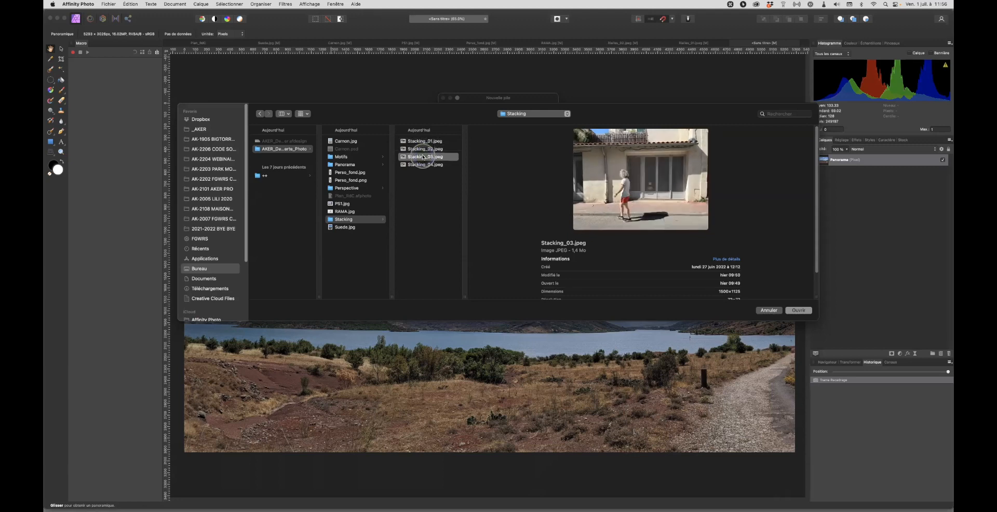
pyautogui.click(425, 166)
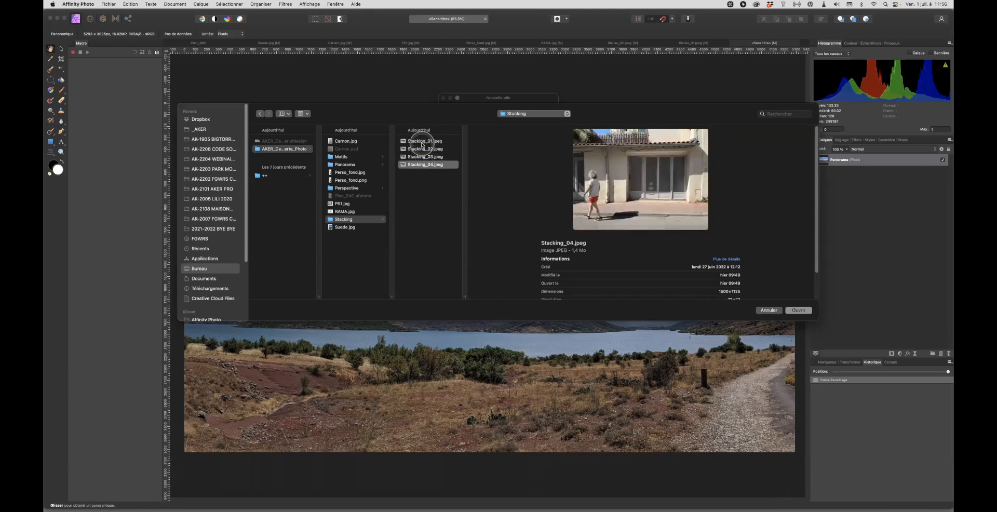
pyautogui.click(424, 142)
pyautogui.click(424, 149)
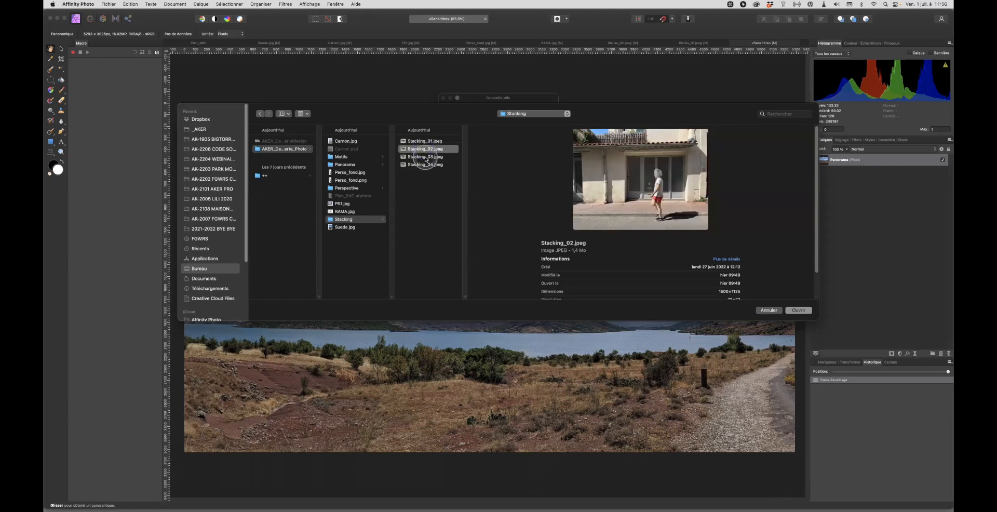
pyautogui.click(424, 157)
pyautogui.click(425, 165)
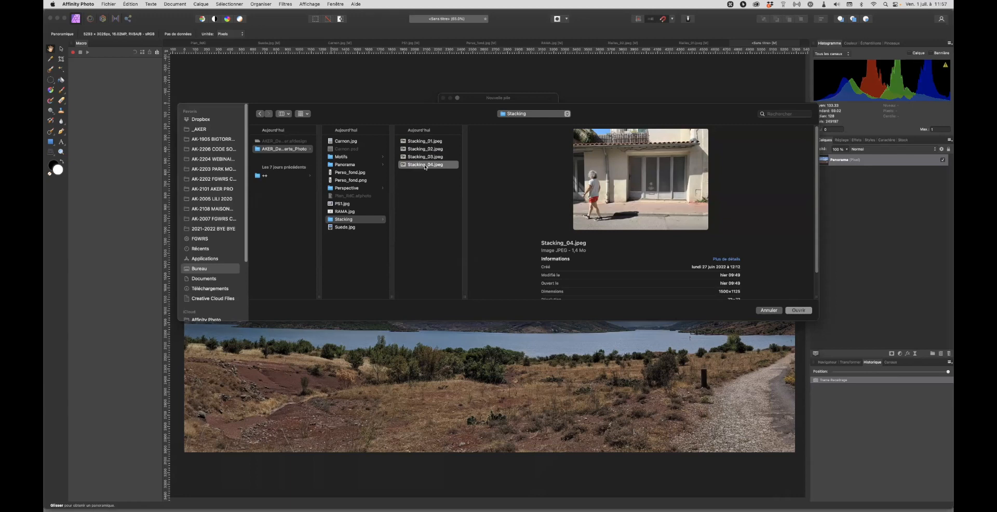
# Add all four Stacking photos and create the stack with automatic image alignment in Perspective mode.
pyautogui.click(429, 141)
pyautogui.keyDown('shift'); pyautogui.click(429, 142); pyautogui.keyUp('shift')
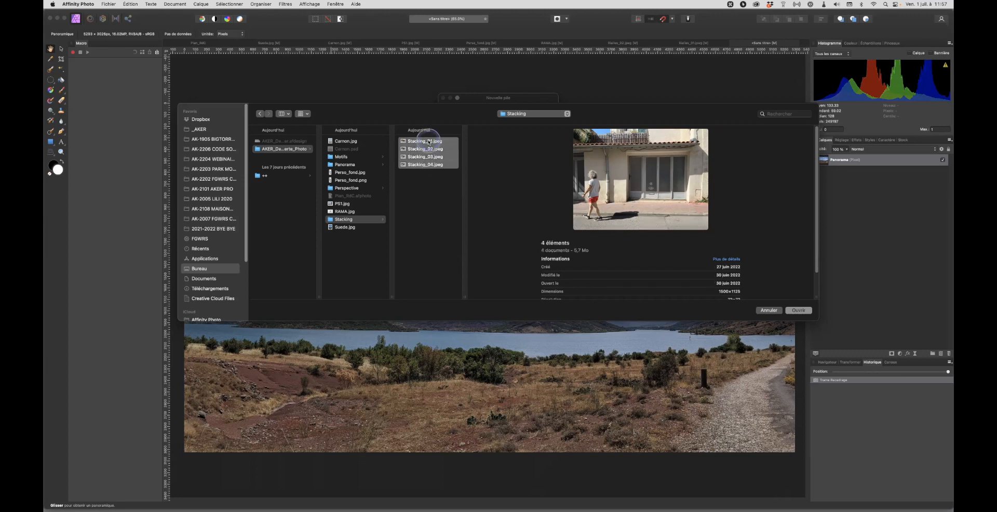
pyautogui.click(799, 311)
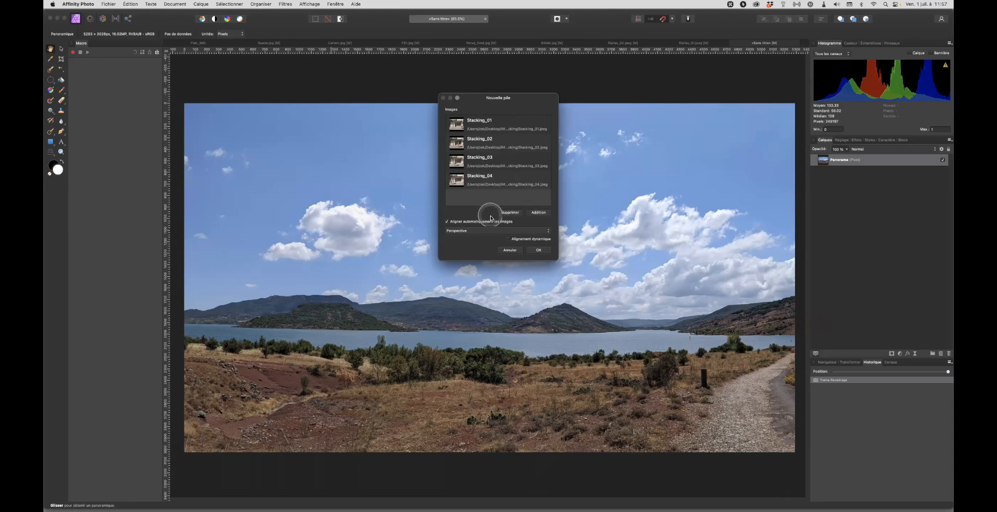
pyautogui.click(540, 251)
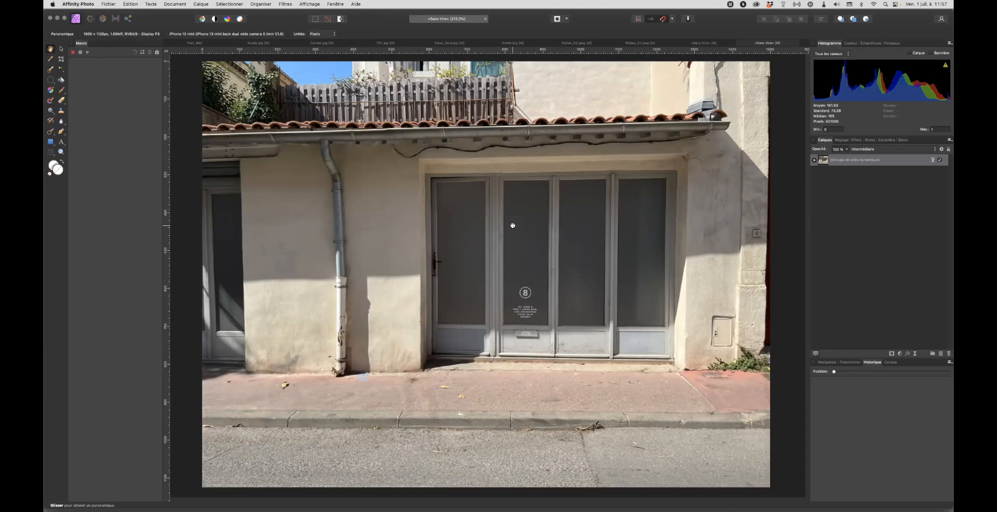
# Expand the live stack group and go through its four Stacking layers one by one.
pyautogui.hscroll(1, 513, 226)
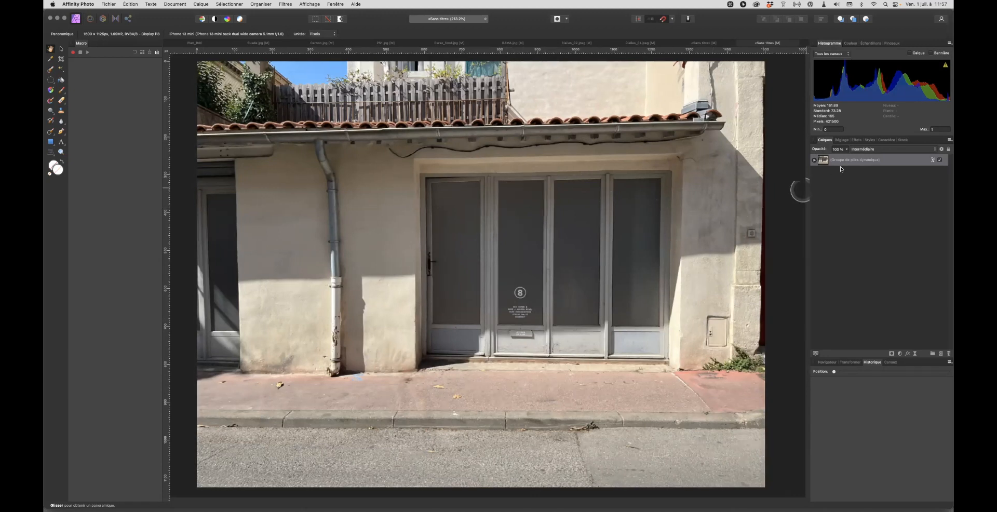
pyautogui.click(815, 161)
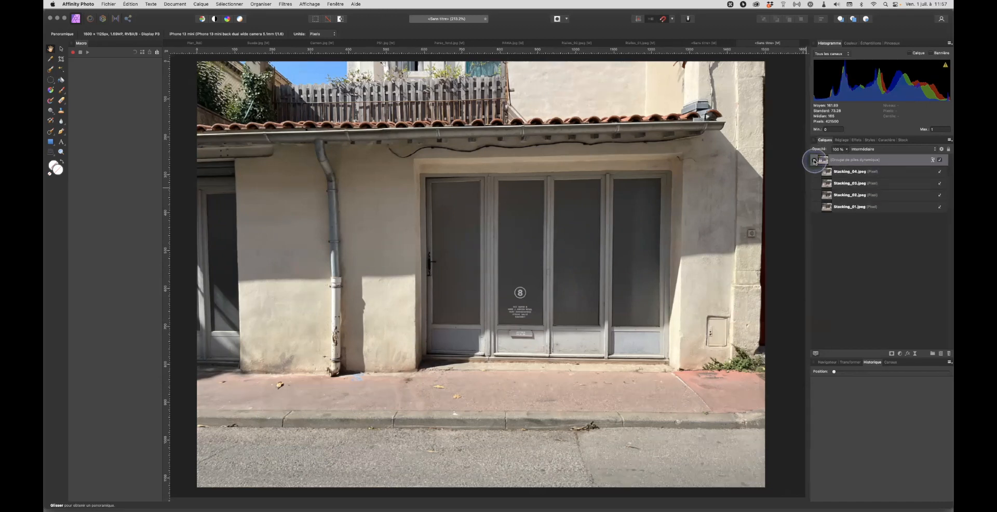
pyautogui.click(849, 173)
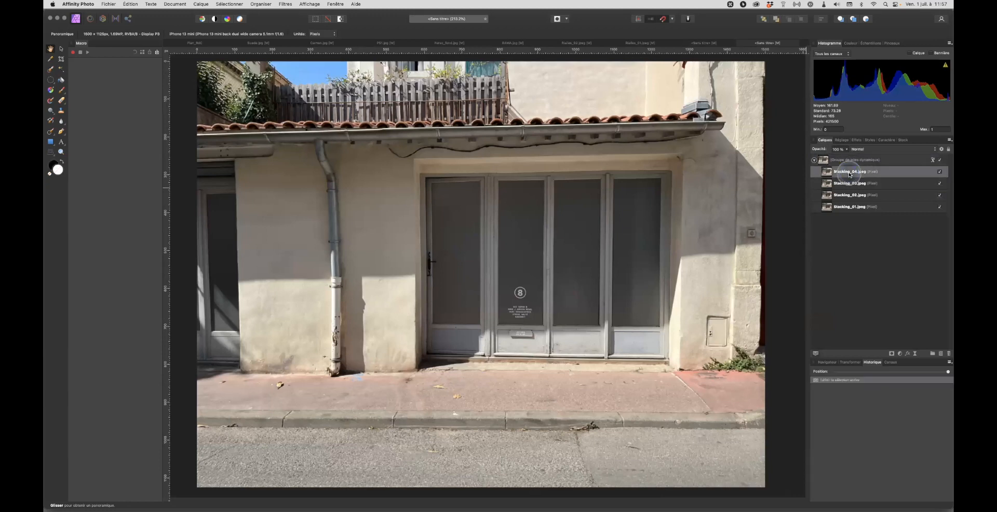
pyautogui.click(848, 185)
pyautogui.click(847, 196)
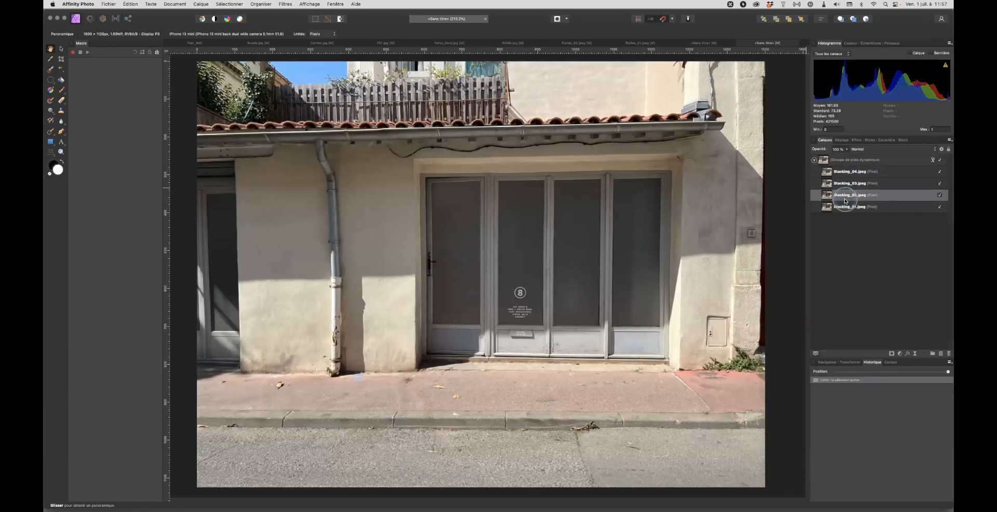
pyautogui.click(847, 207)
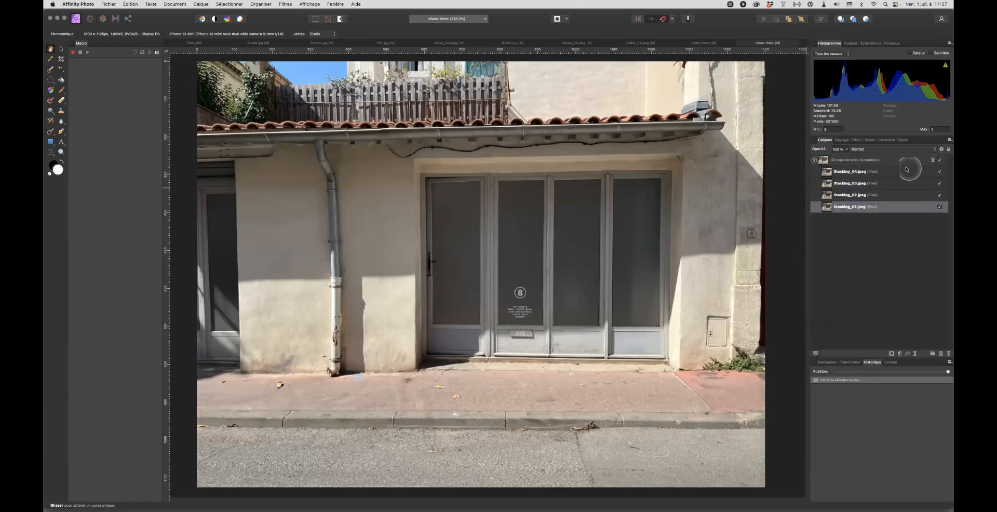
# Hide the Stacking_04 and Stacking_03 layers to compare the composite, show them again and collapse the stack group.
pyautogui.click(940, 173)
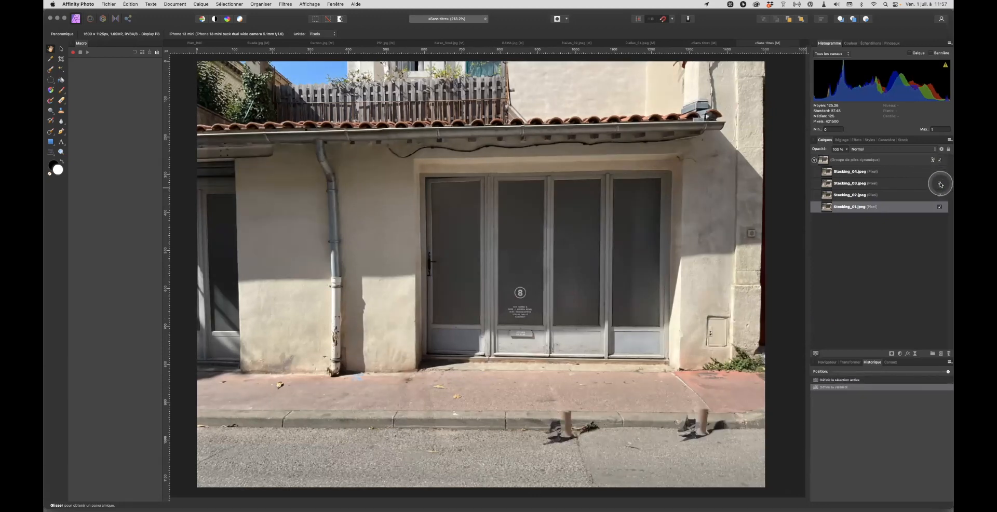
pyautogui.click(941, 184)
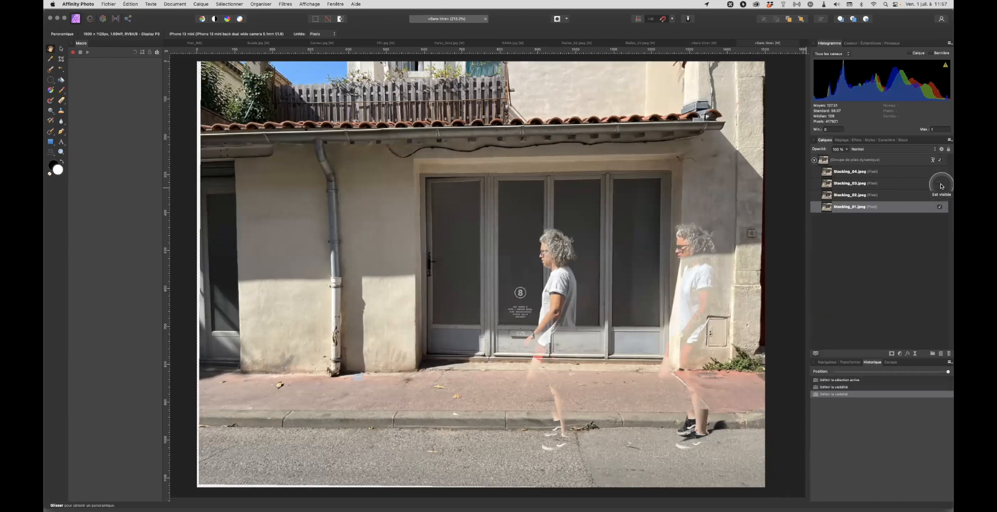
pyautogui.click(941, 174)
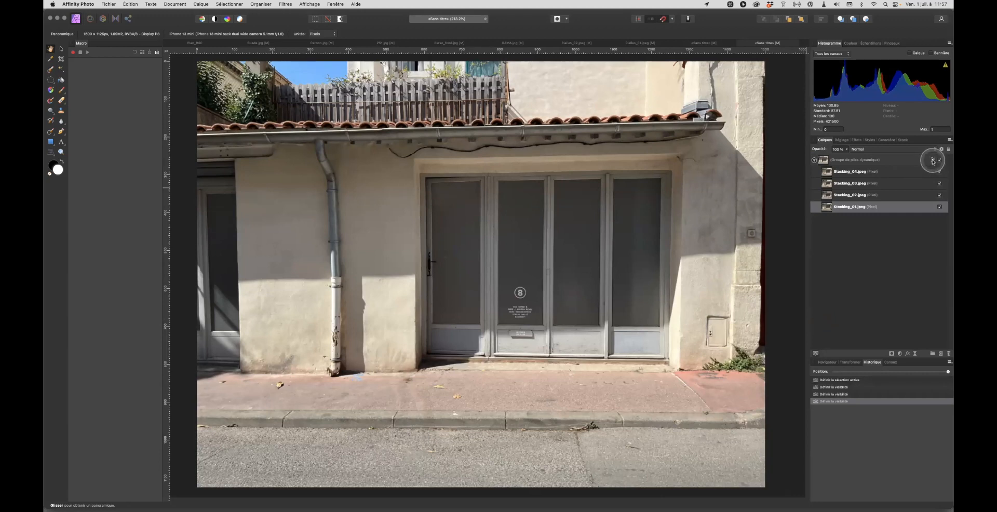
pyautogui.click(814, 160)
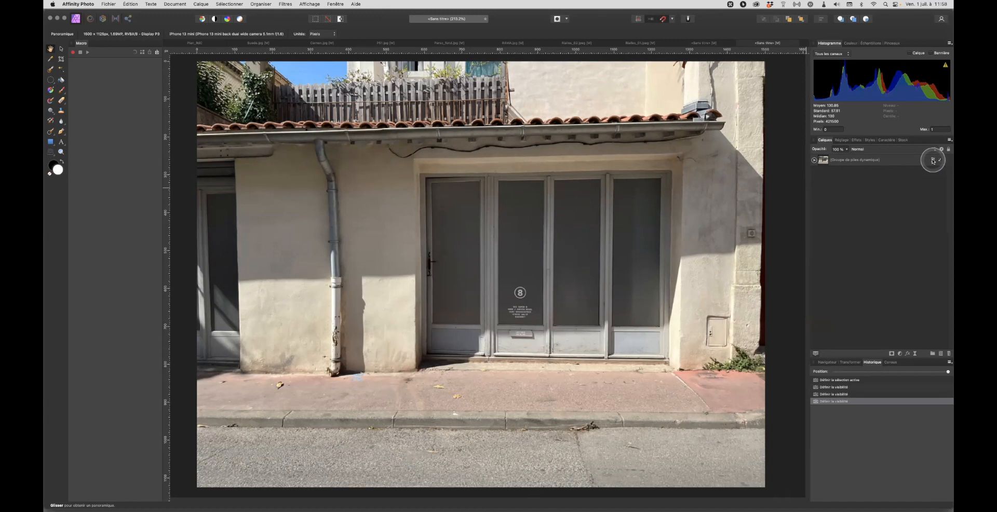
# Preview the stack group with the Moyenne, Médiane, Aberration, Maximum, Minimum, Plage, Milieu de gamme and Total operators.
pyautogui.click(933, 161)
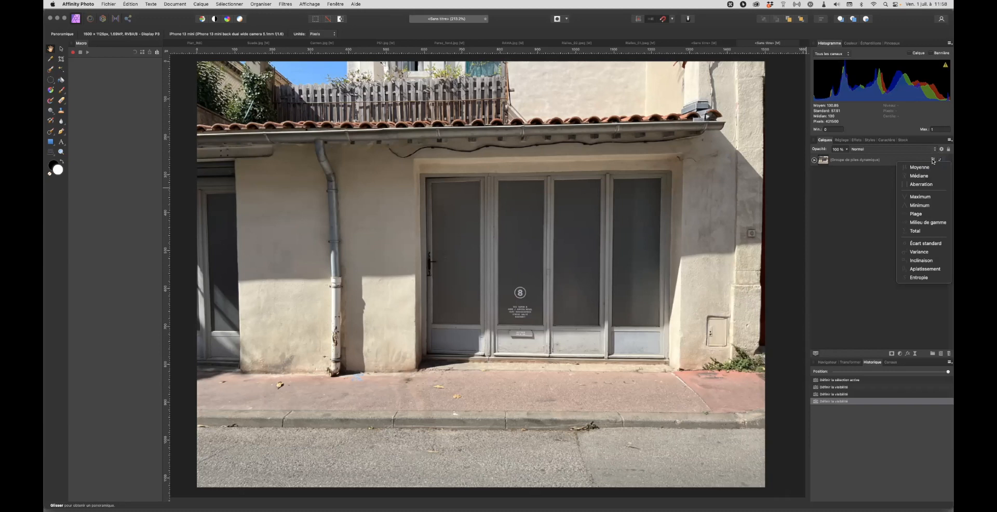
pyautogui.click(928, 169)
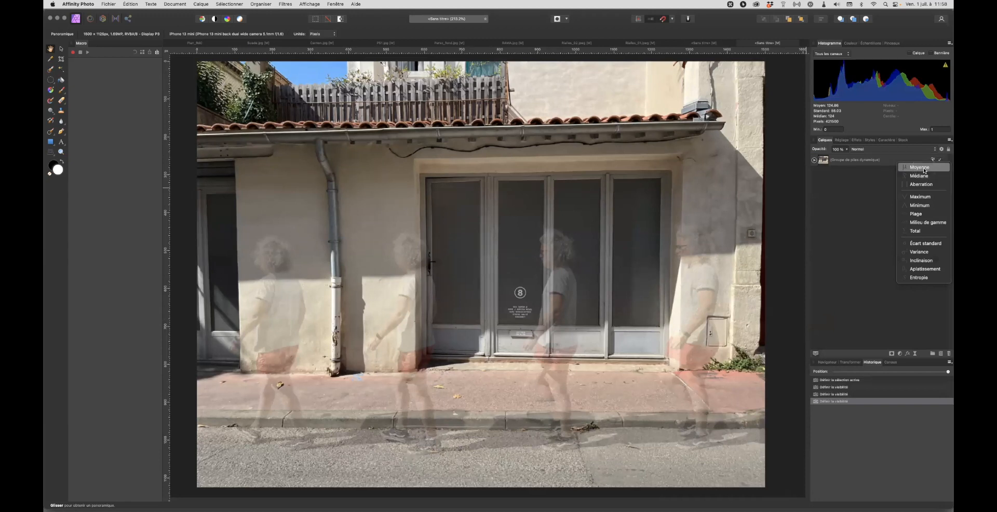
pyautogui.click(923, 170)
pyautogui.click(922, 176)
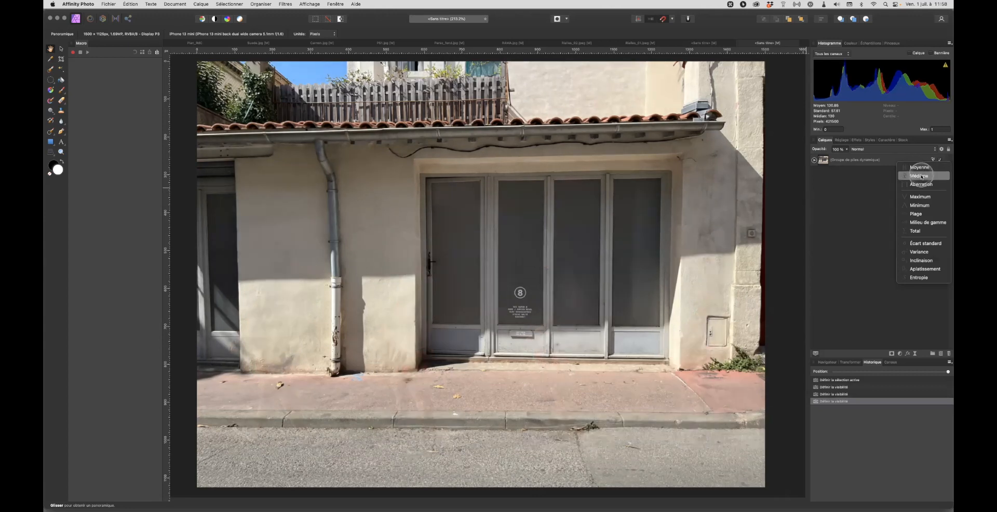
pyautogui.click(921, 184)
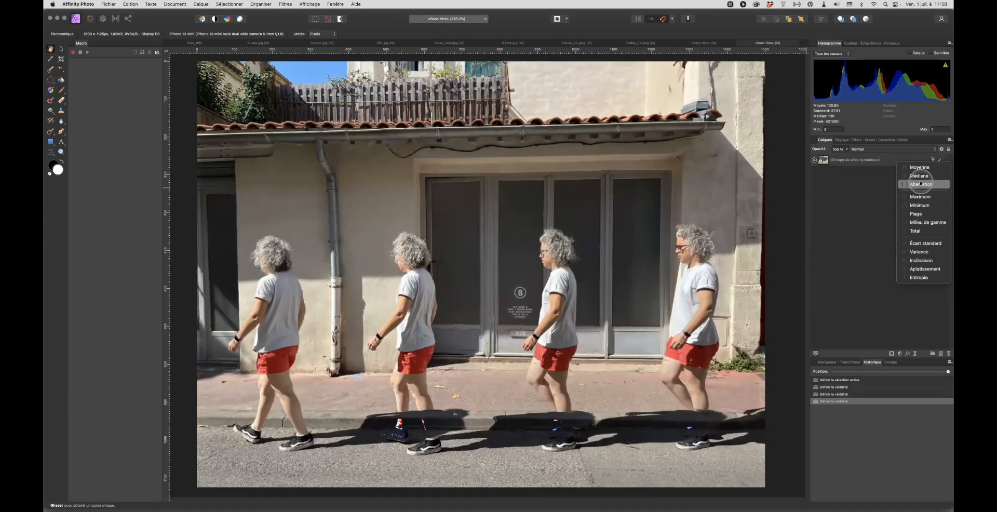
pyautogui.click(920, 196)
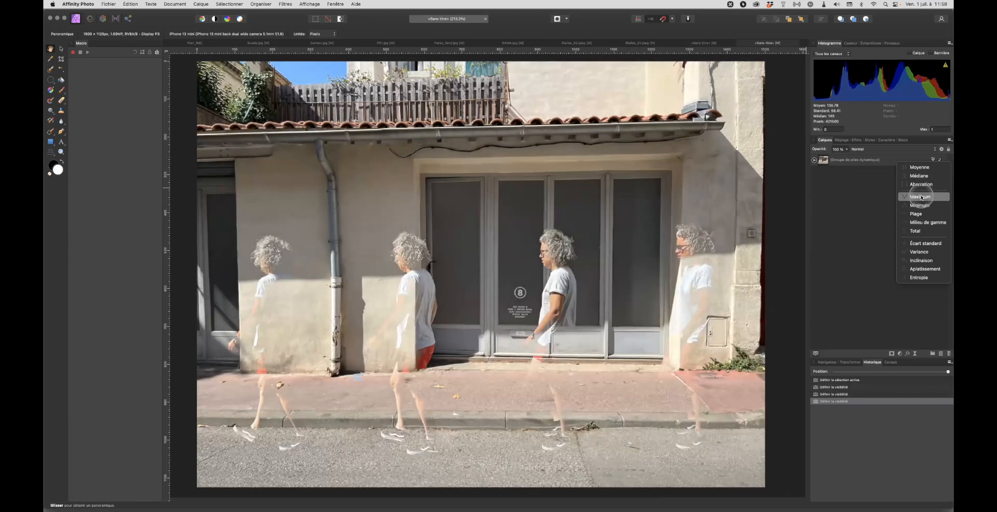
pyautogui.click(921, 206)
pyautogui.click(919, 214)
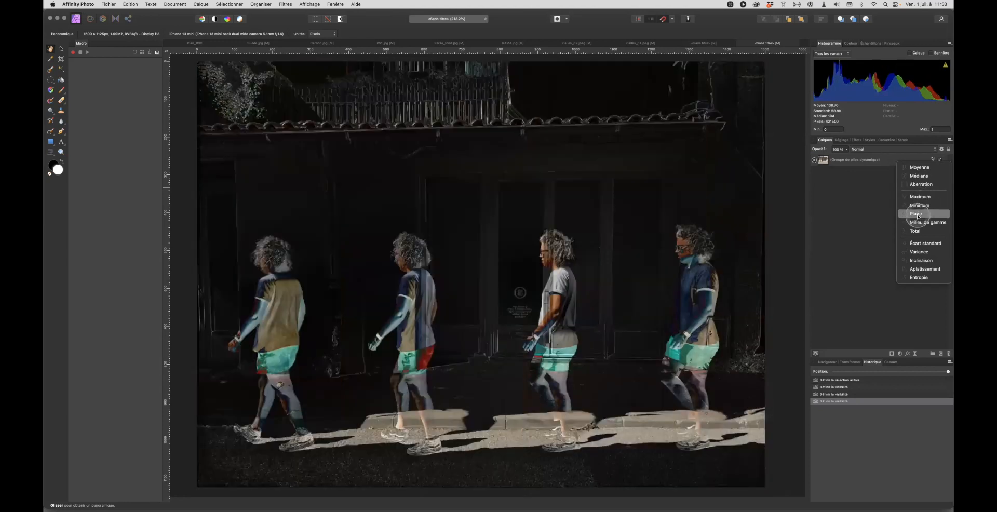
pyautogui.click(918, 222)
pyautogui.click(915, 231)
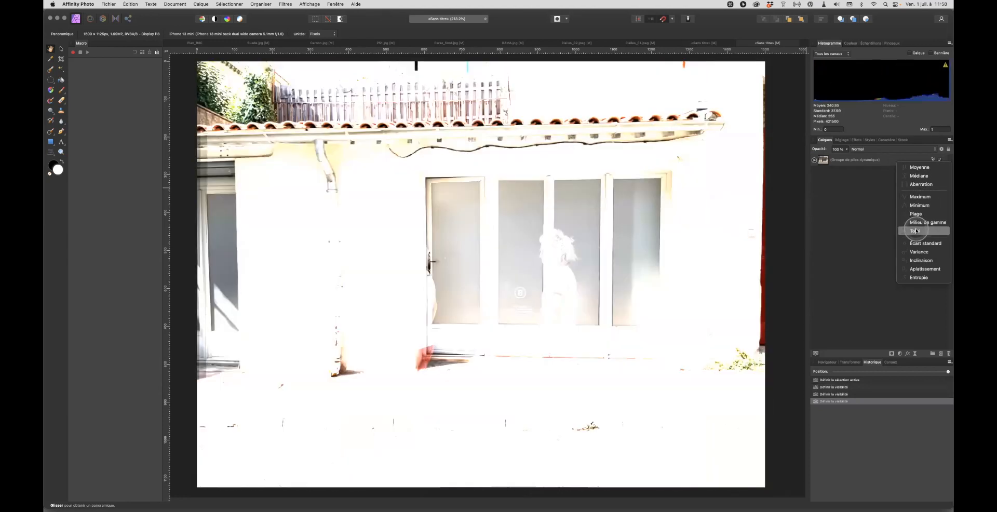
# Preview the stack group with the Écart standard, Variance, Inclinaison, Aplatissement and Entropie operators.
pyautogui.click(918, 243)
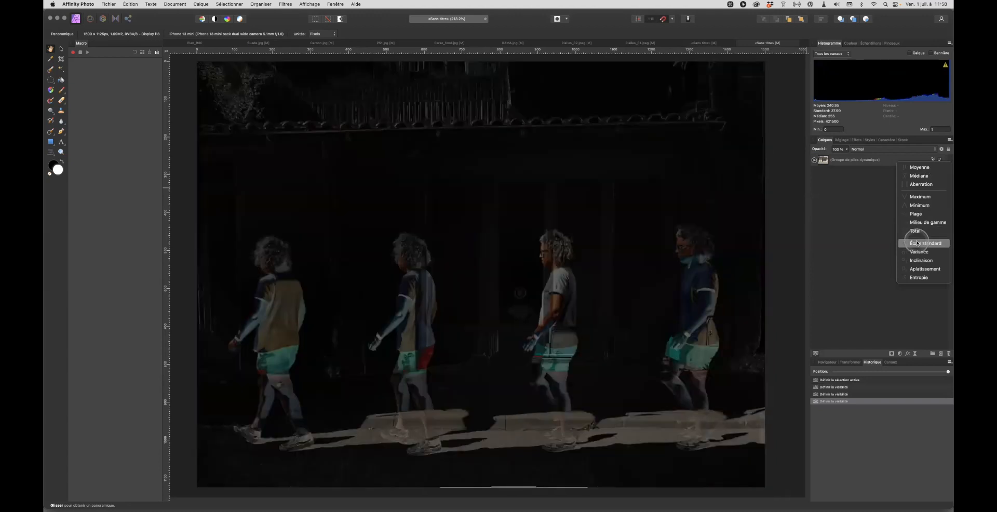
pyautogui.click(915, 231)
pyautogui.click(918, 222)
pyautogui.click(920, 252)
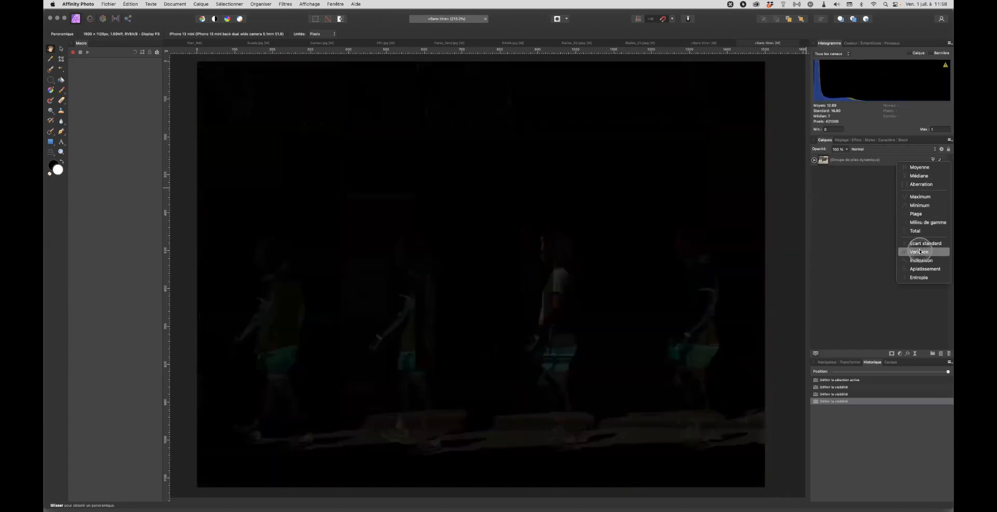
pyautogui.click(921, 260)
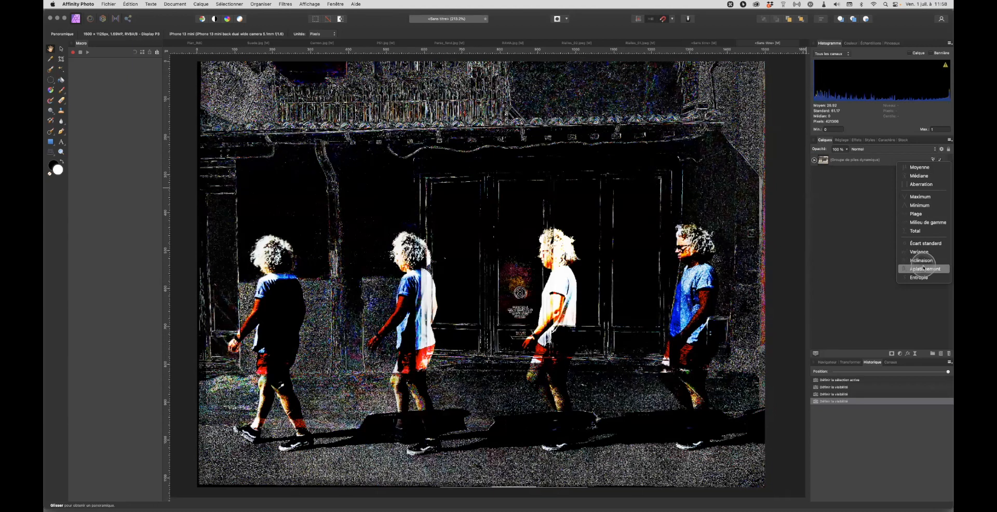
pyautogui.click(923, 269)
pyautogui.click(919, 278)
# Set the live stack group's operator to Médiane to remove the walking figure from the street scene.
pyautogui.click(925, 222)
pyautogui.click(922, 183)
pyautogui.click(921, 176)
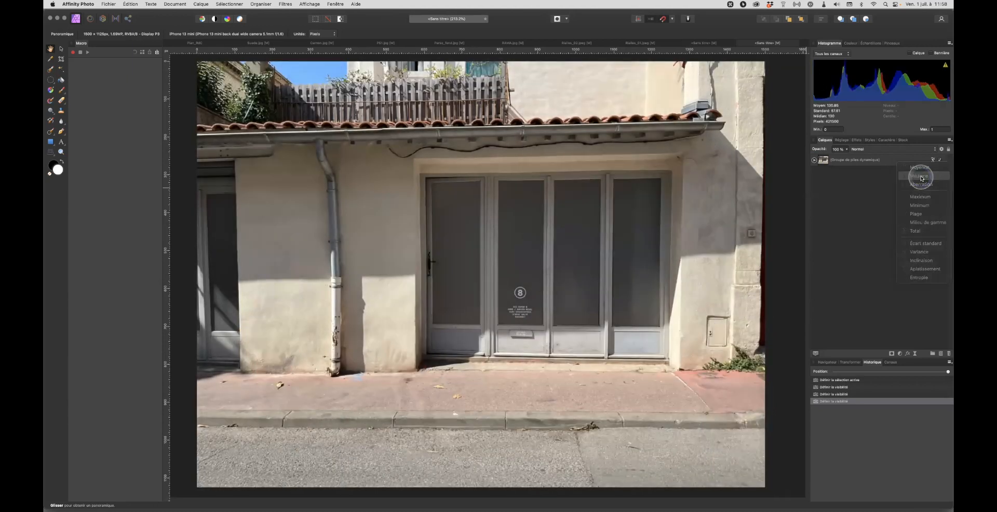
# Switch the live stack group's operator to Moyenne for comparison and set it back to Médiane.
pyautogui.click(930, 160)
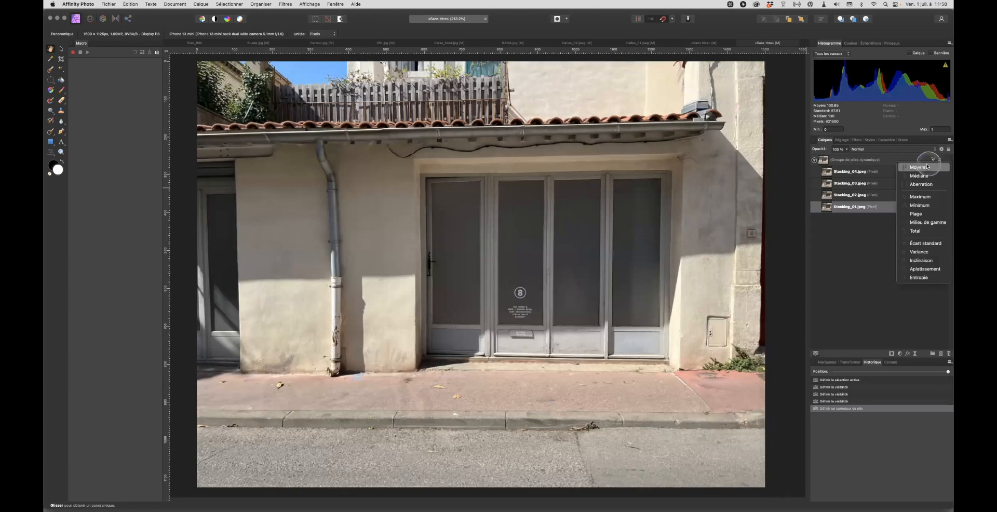
pyautogui.click(928, 167)
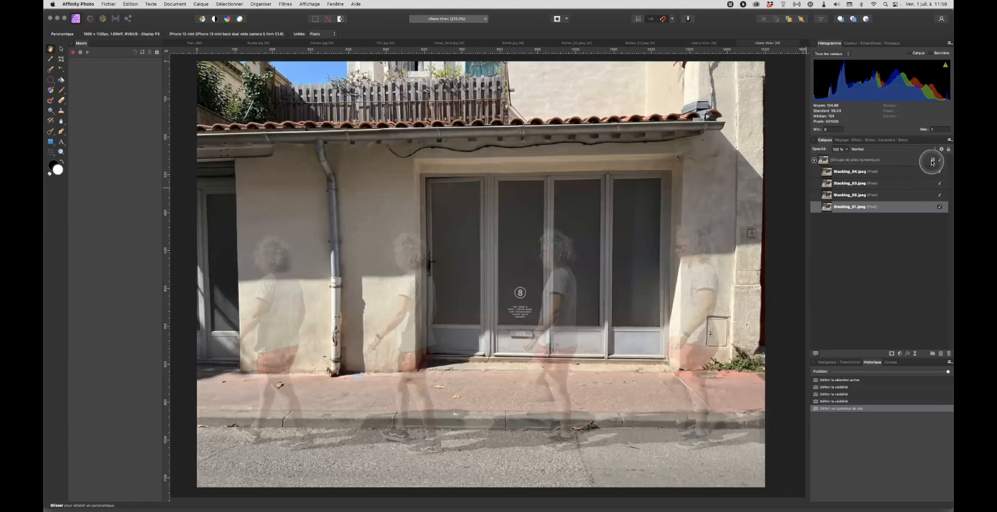
pyautogui.click(933, 162)
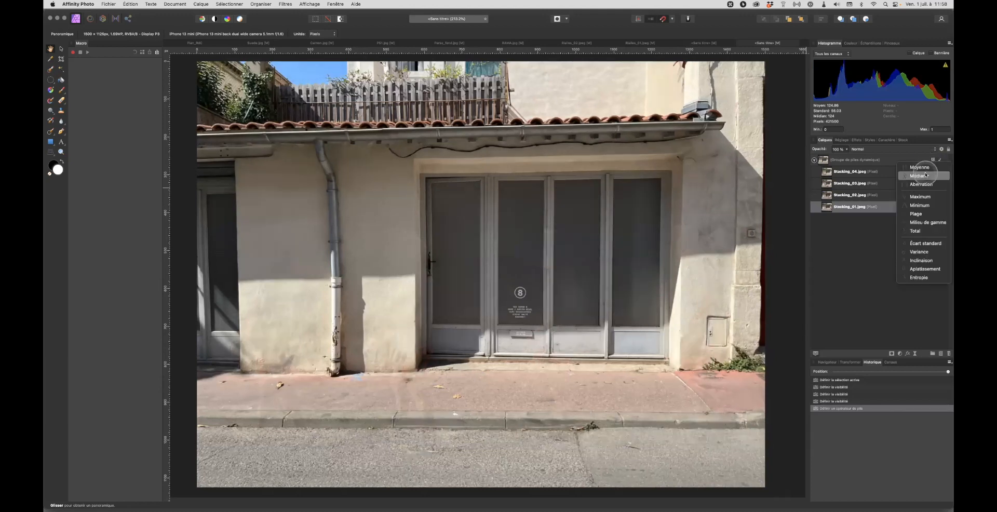
pyautogui.click(926, 176)
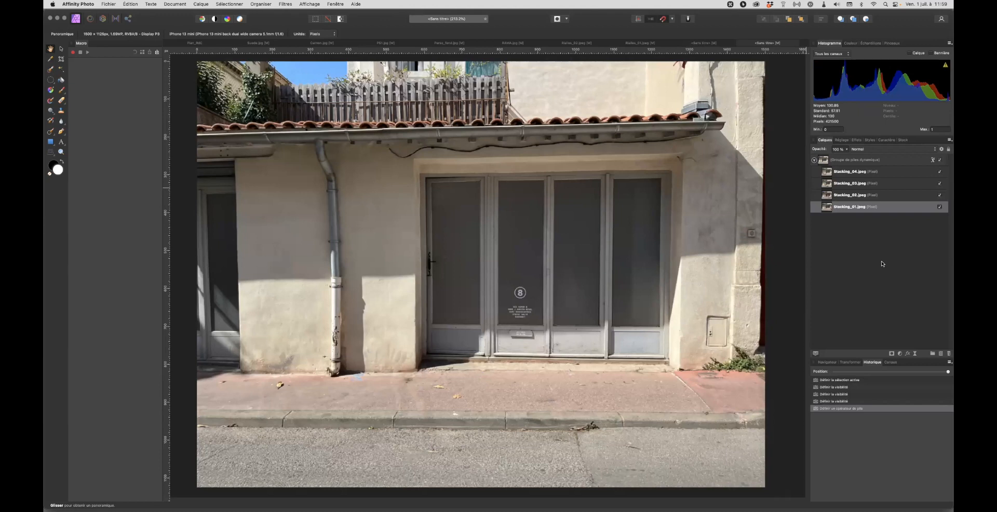
# Select the live stack group and collapse its list of four Stacking photo layers.
pyautogui.click(821, 160)
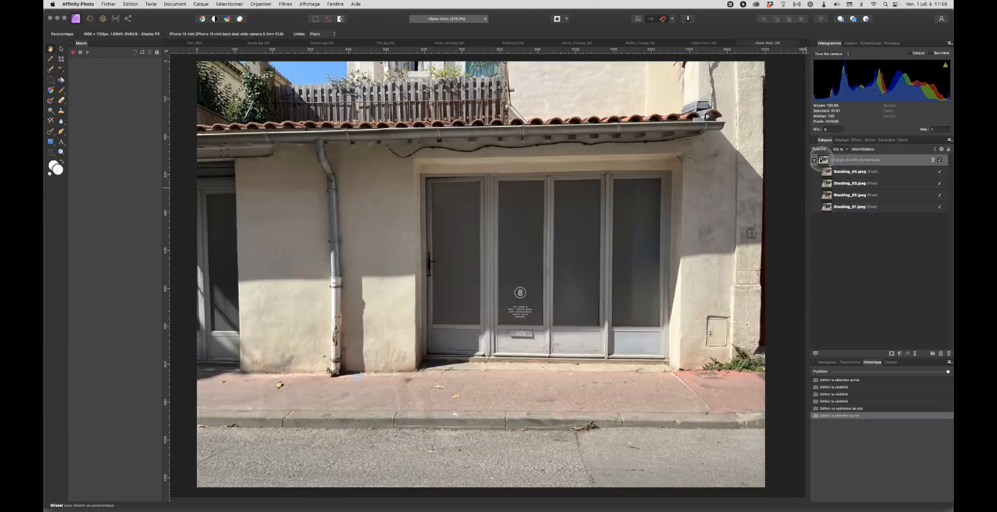
pyautogui.click(814, 160)
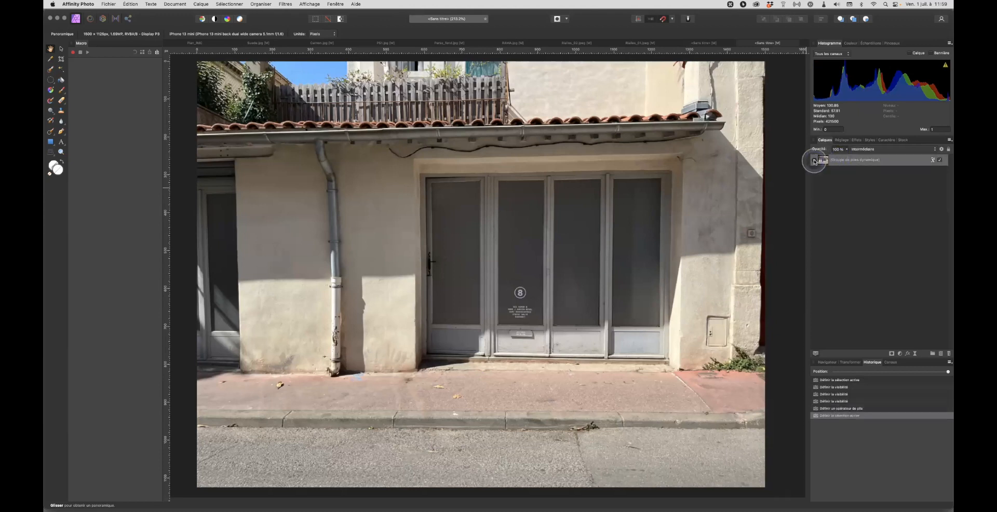